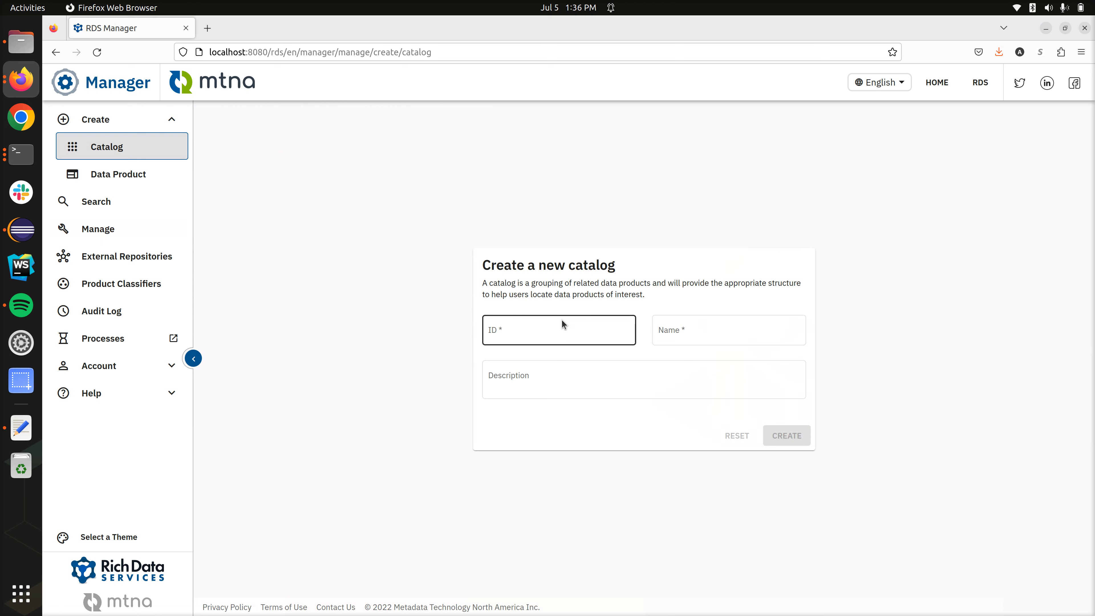
Step: Fill in the new catalog's details with ID new_catalog, name "New Catalog" and description "My new example catalog."
click(582, 327)
text(new_)
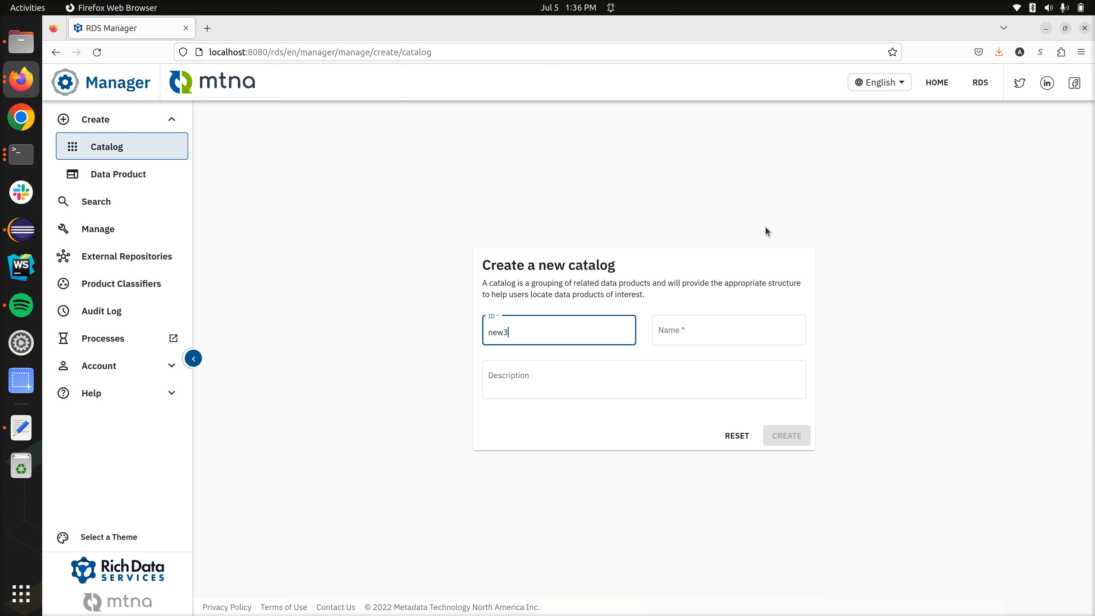
text(catalog)
click(692, 331)
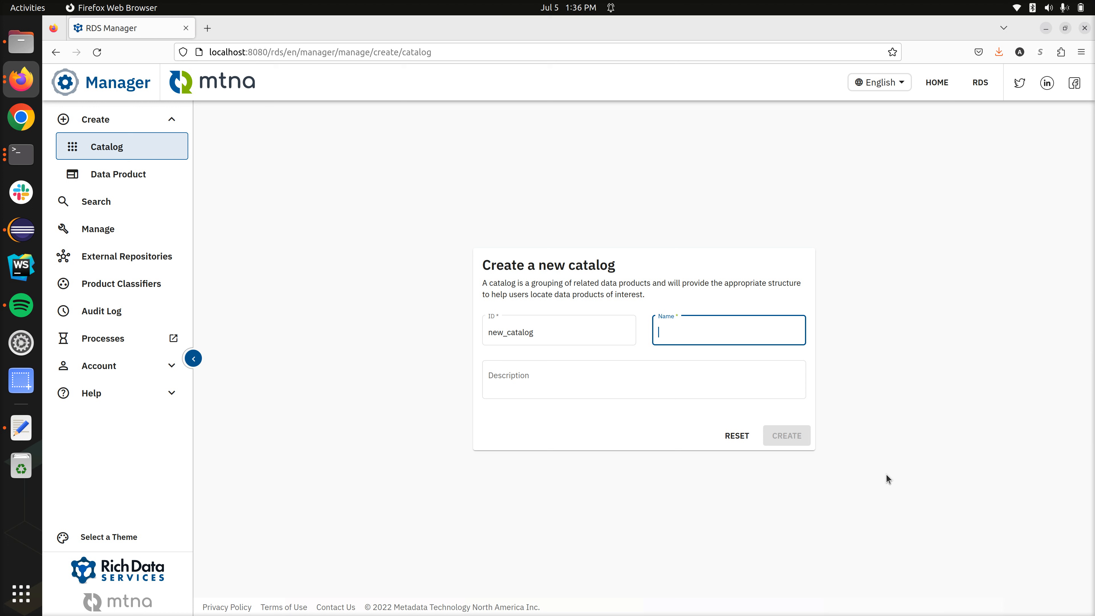
text(New)
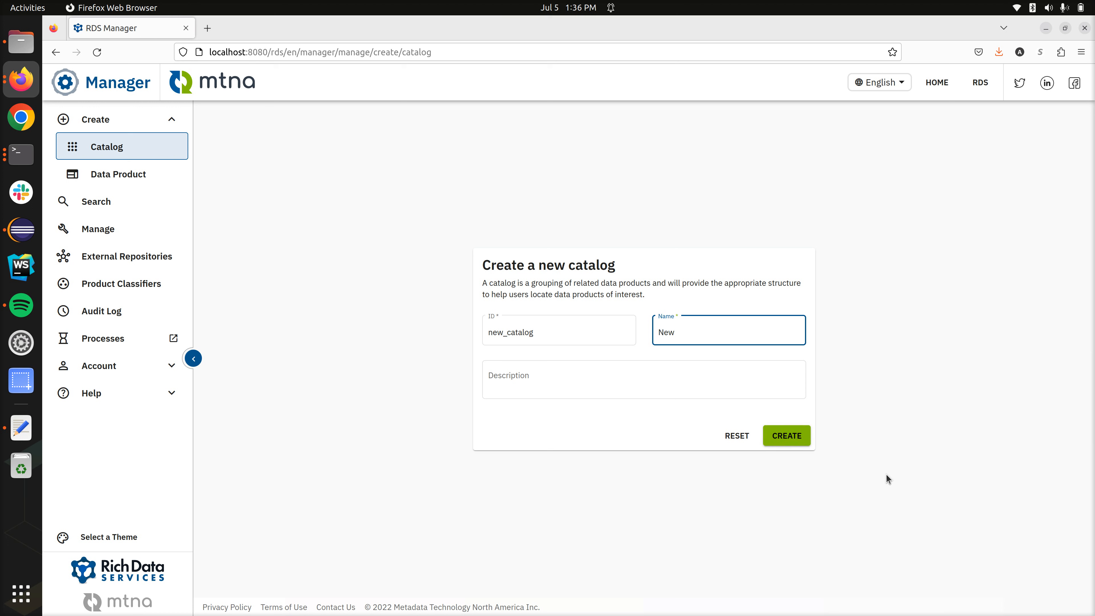
text( Catalog)
click(707, 377)
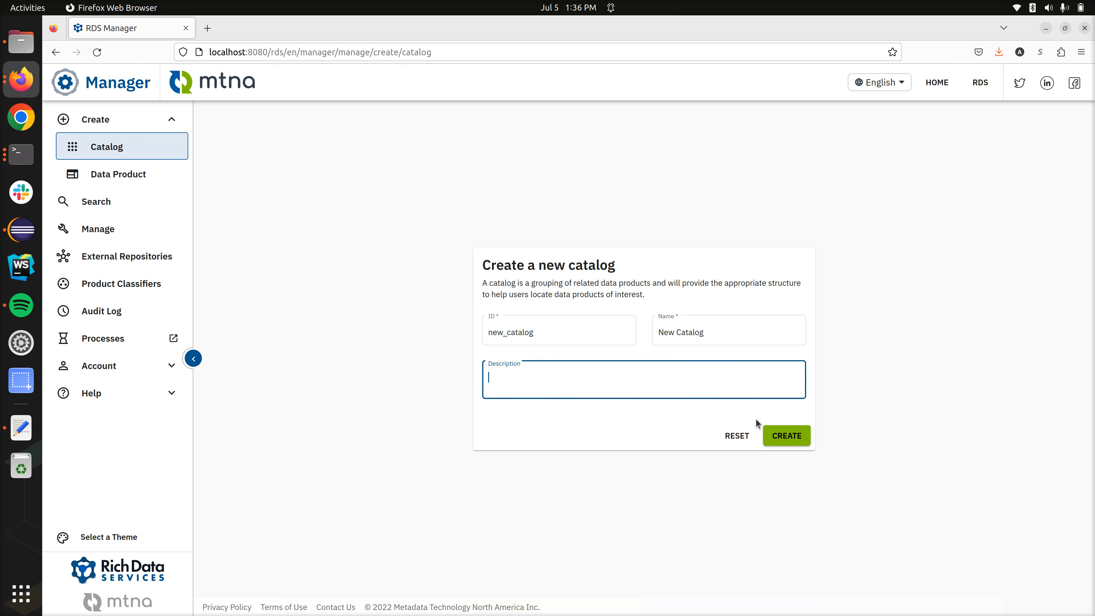
text(My new example catalog.)
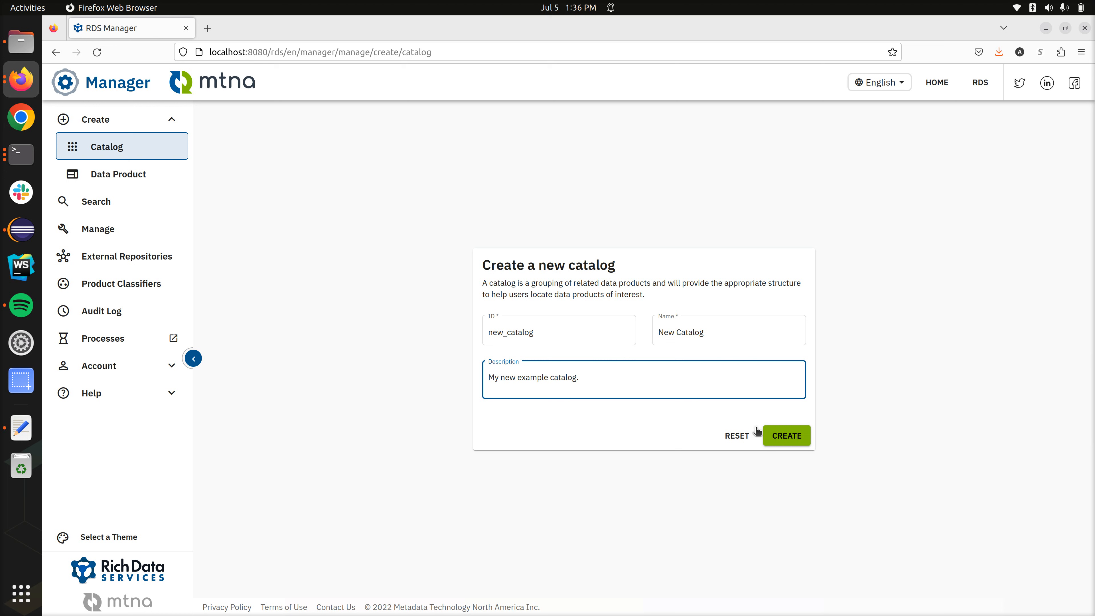
Step: Check which interface languages are offered and review the catalog's ID and name entries
click(878, 82)
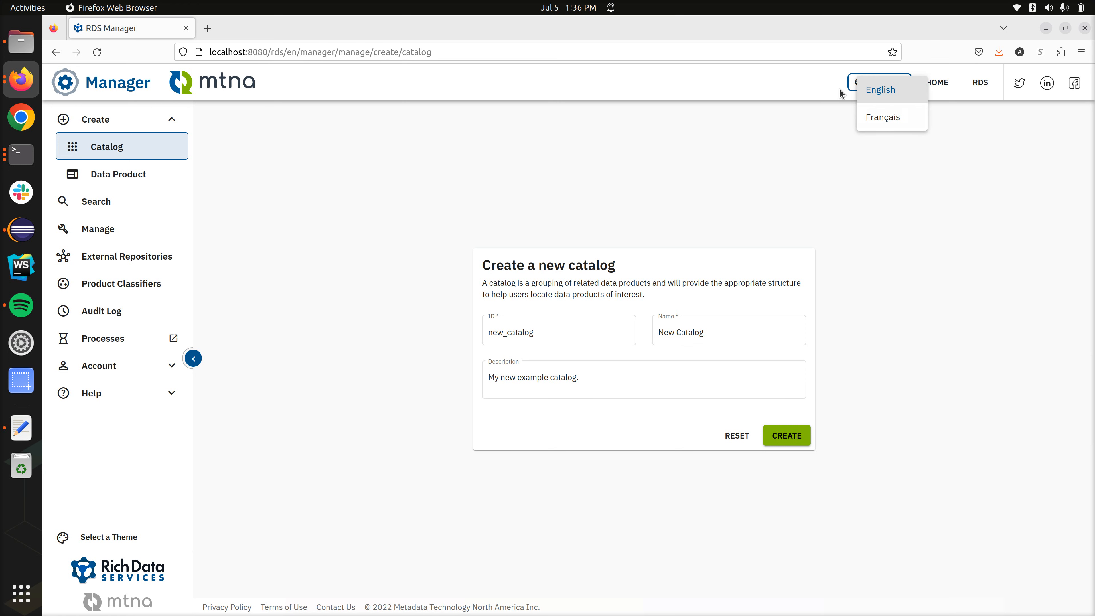
click(761, 123)
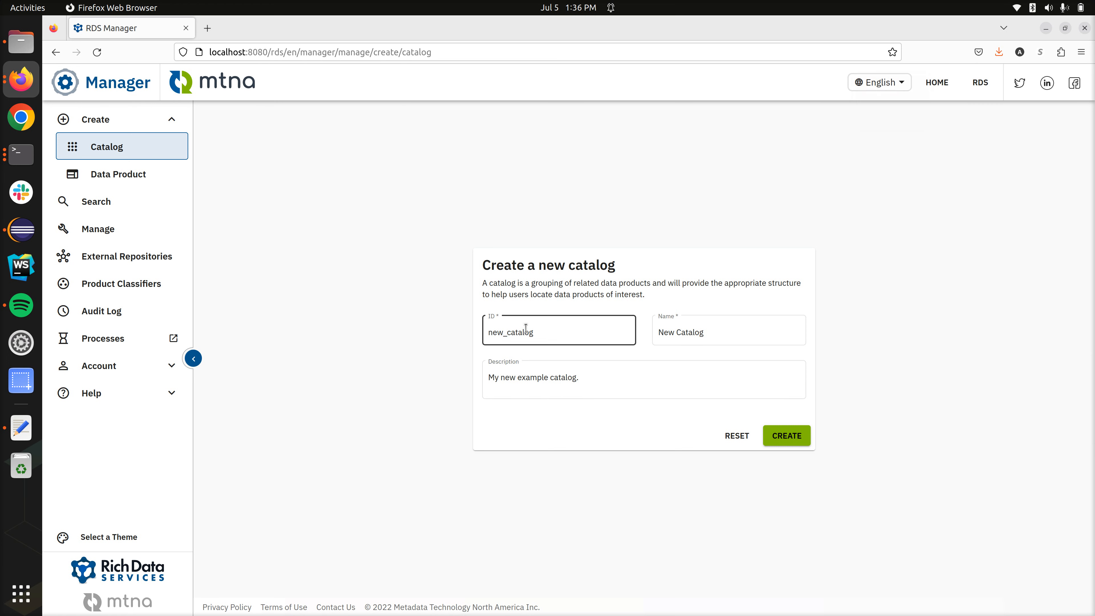
click(675, 330)
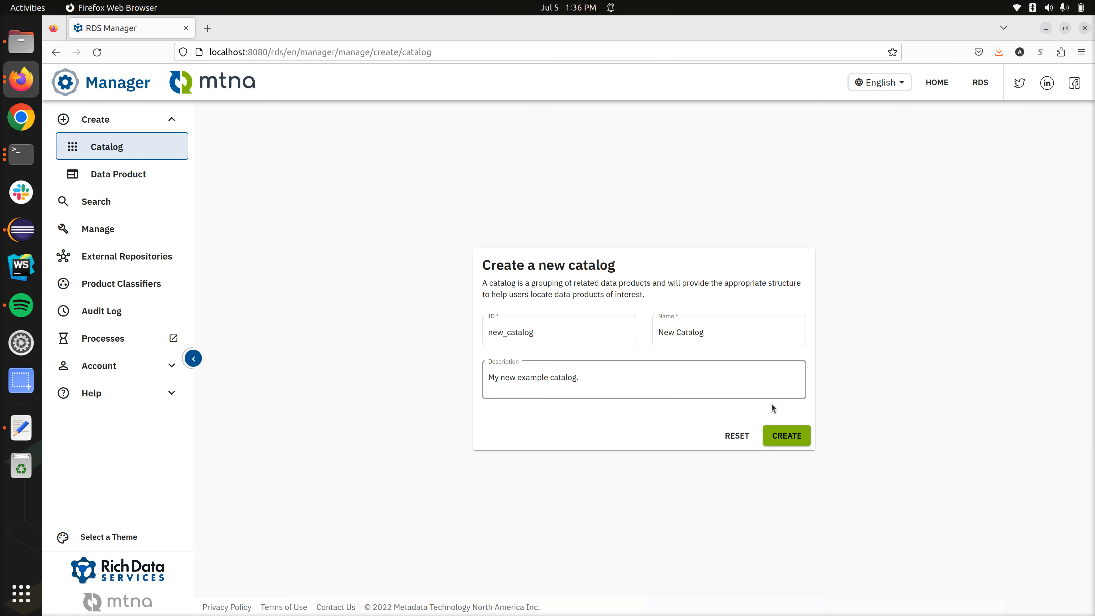
Step: Create the catalog, dismiss the process details and open New Catalog for management
click(782, 434)
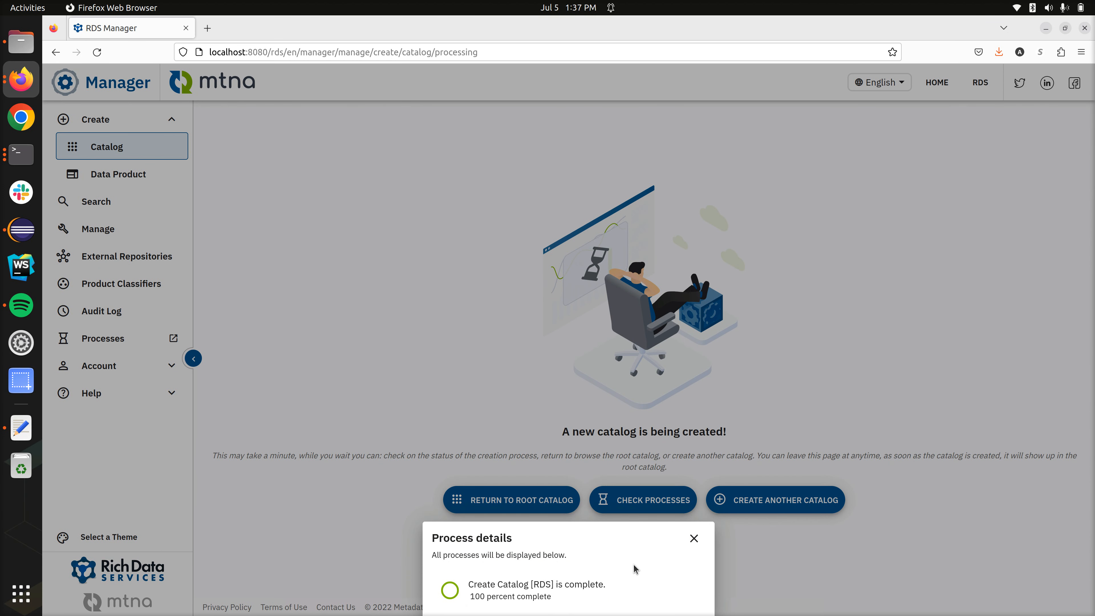
click(694, 539)
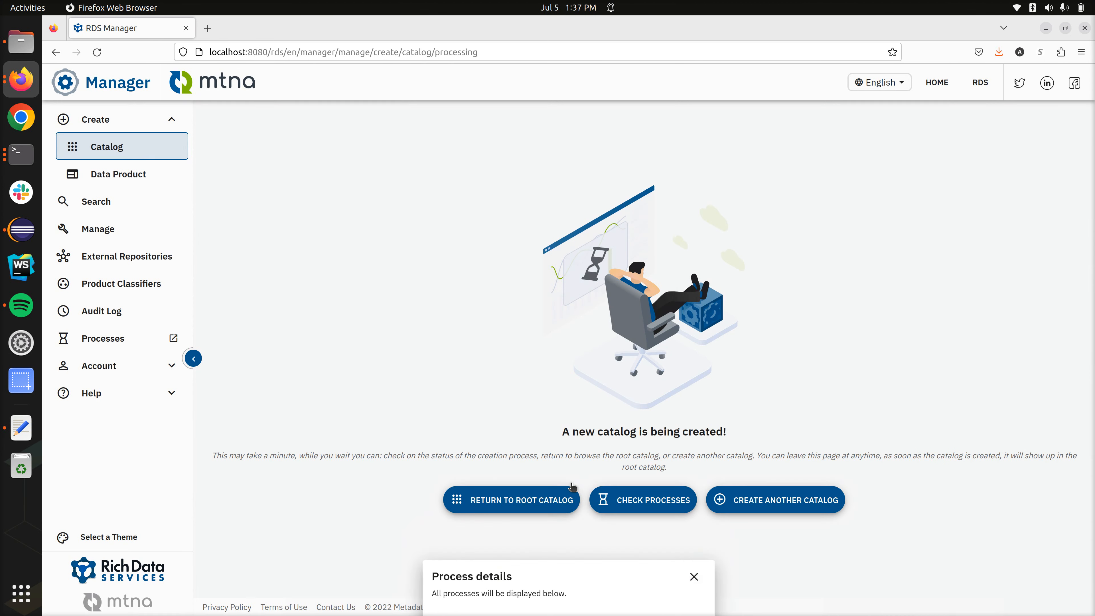
click(128, 236)
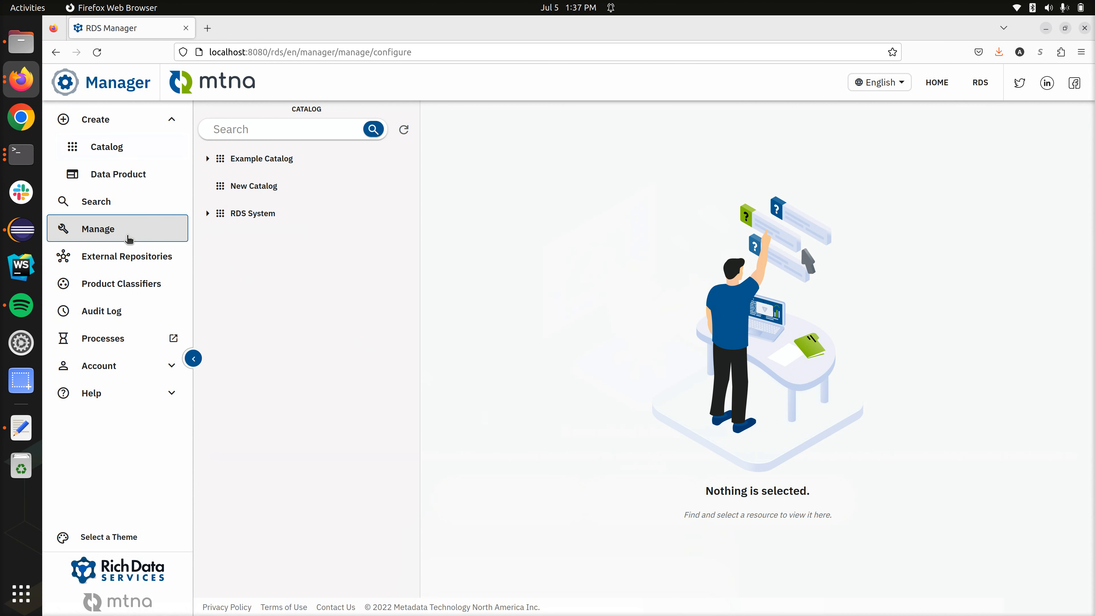
click(264, 190)
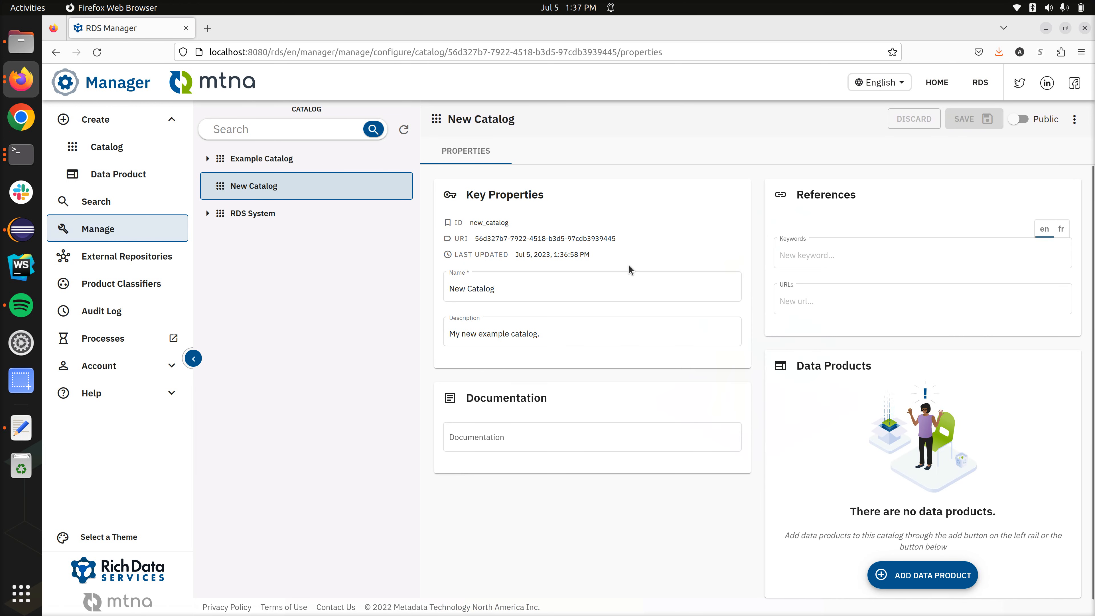
Step: Examine the English and French entry fields for New Catalog's name and description
click(584, 278)
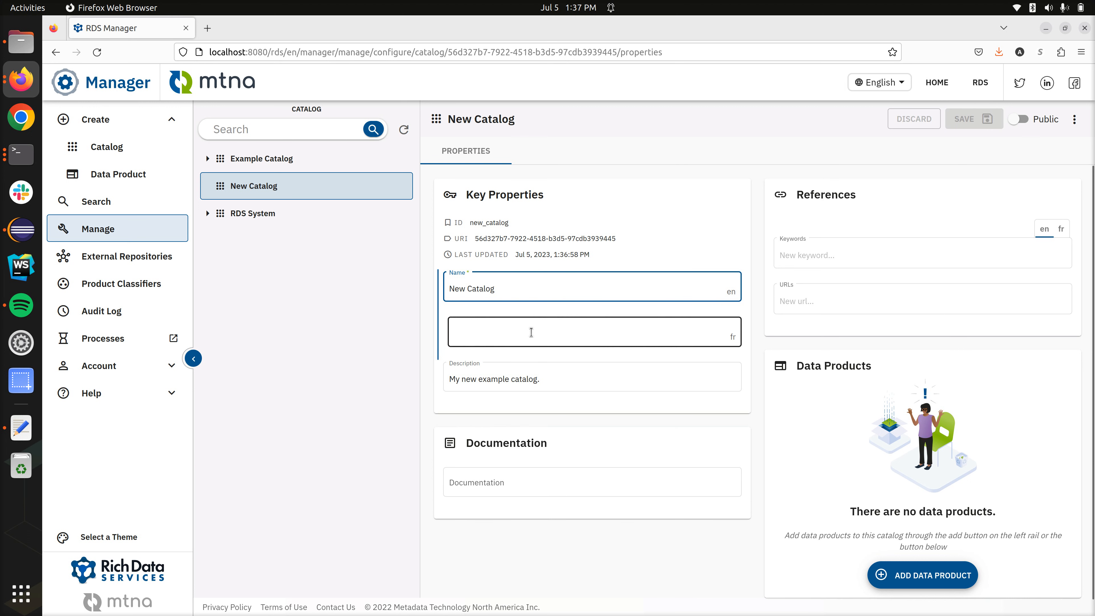
click(550, 333)
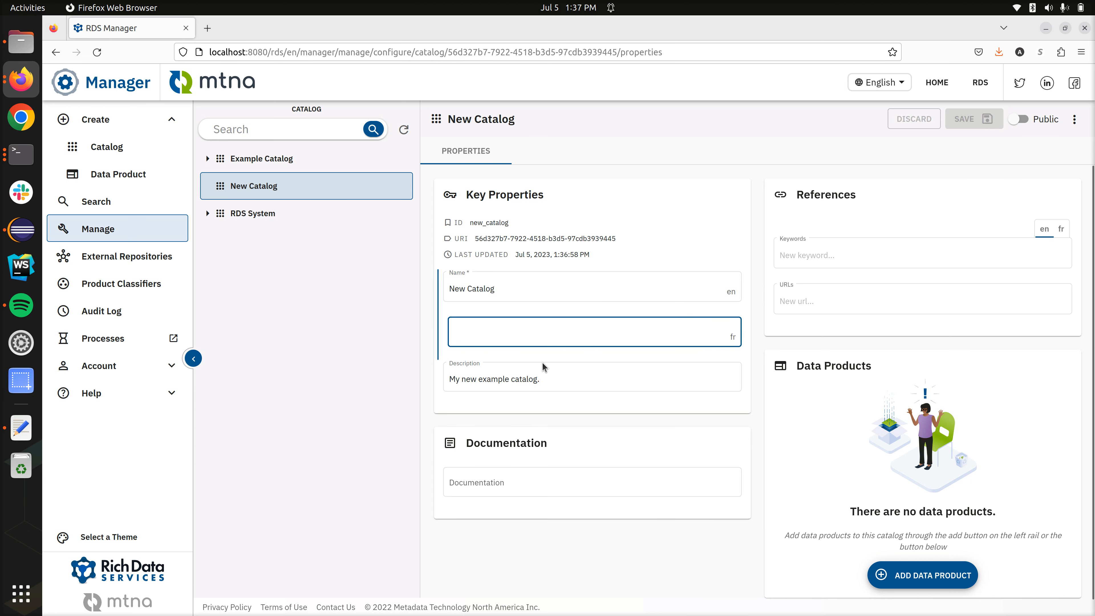
click(554, 379)
click(554, 379)
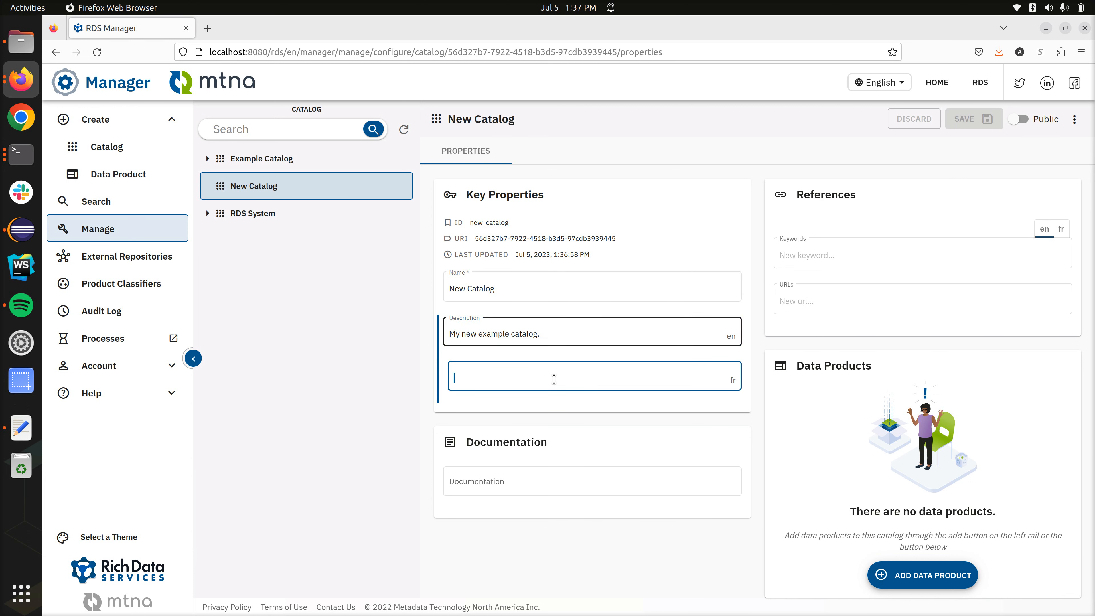
click(579, 335)
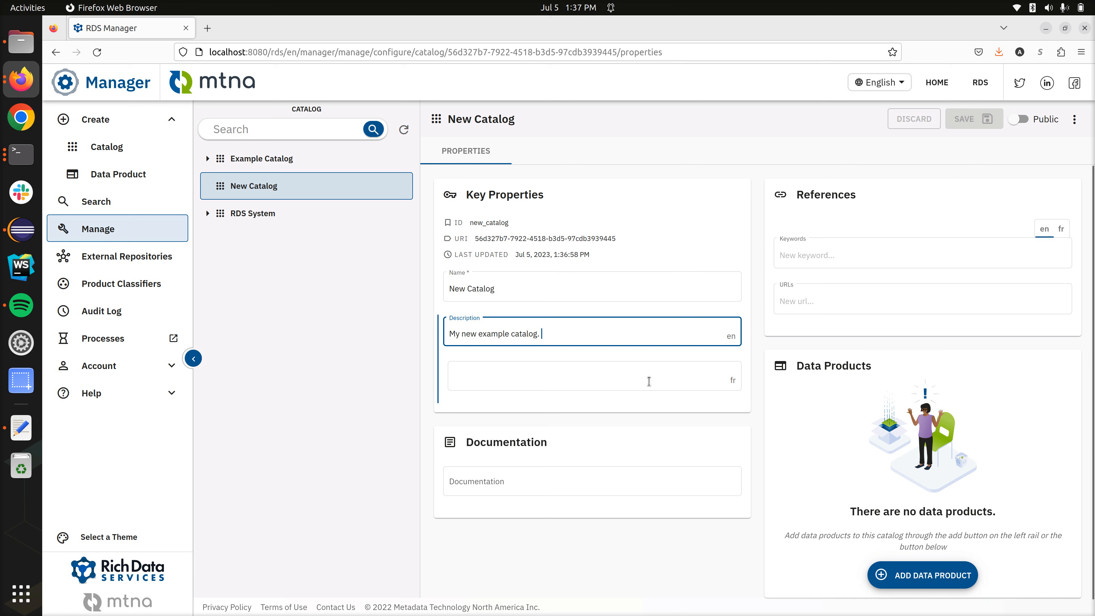
click(643, 550)
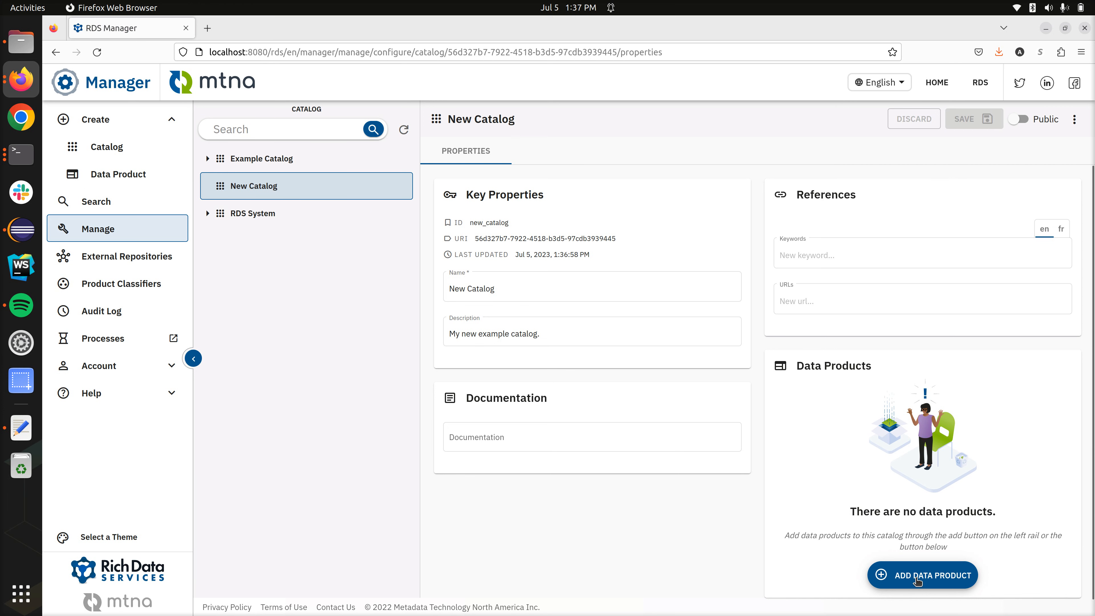
Step: Start a new data product in New Catalog with SQL Database as its data source
click(917, 580)
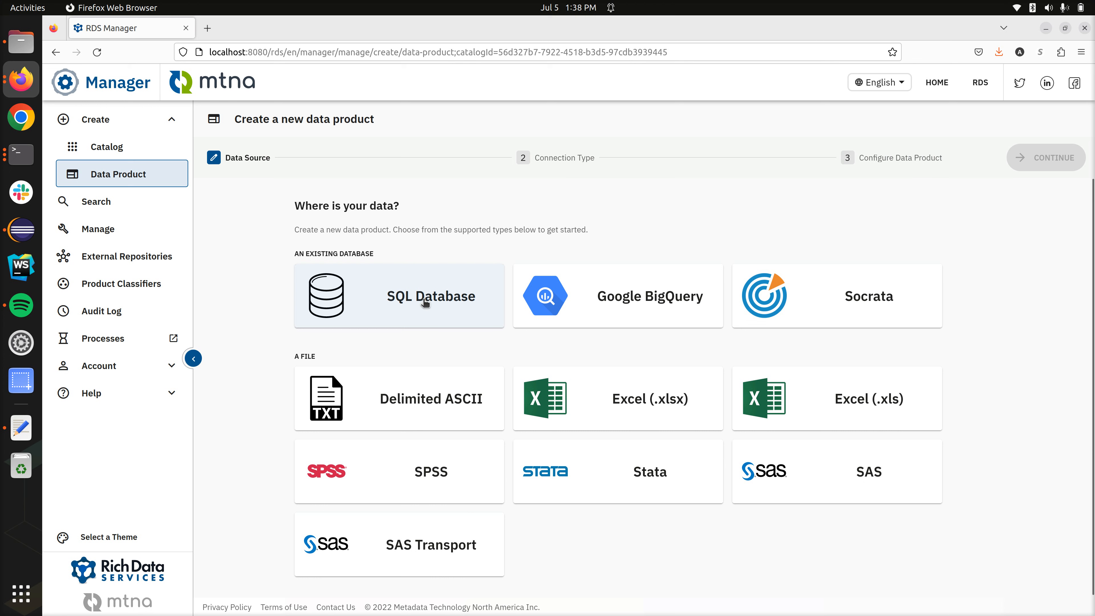
click(394, 302)
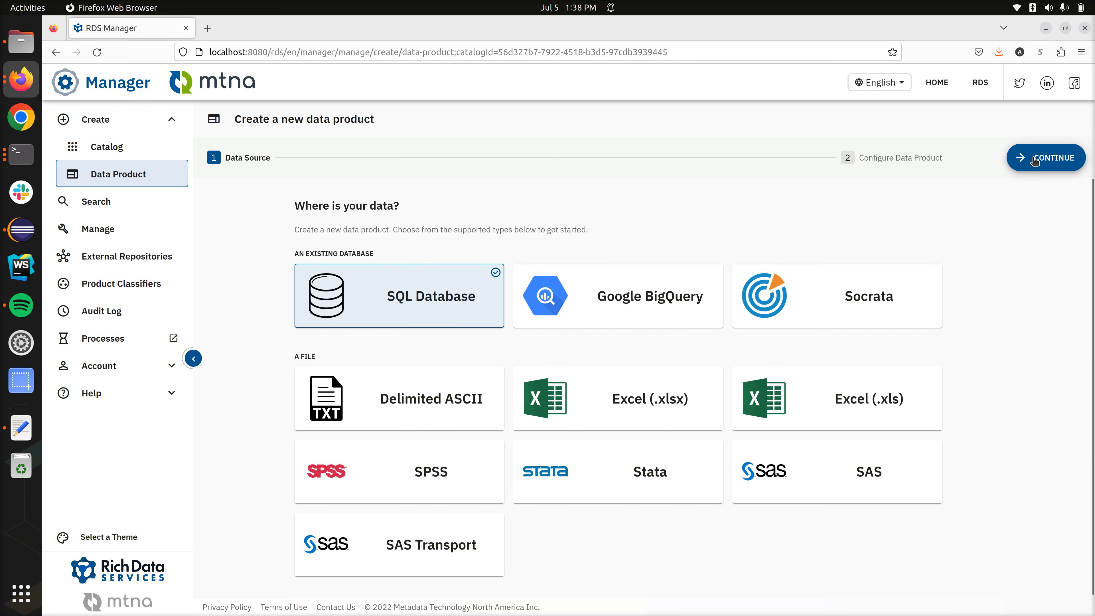
click(1035, 160)
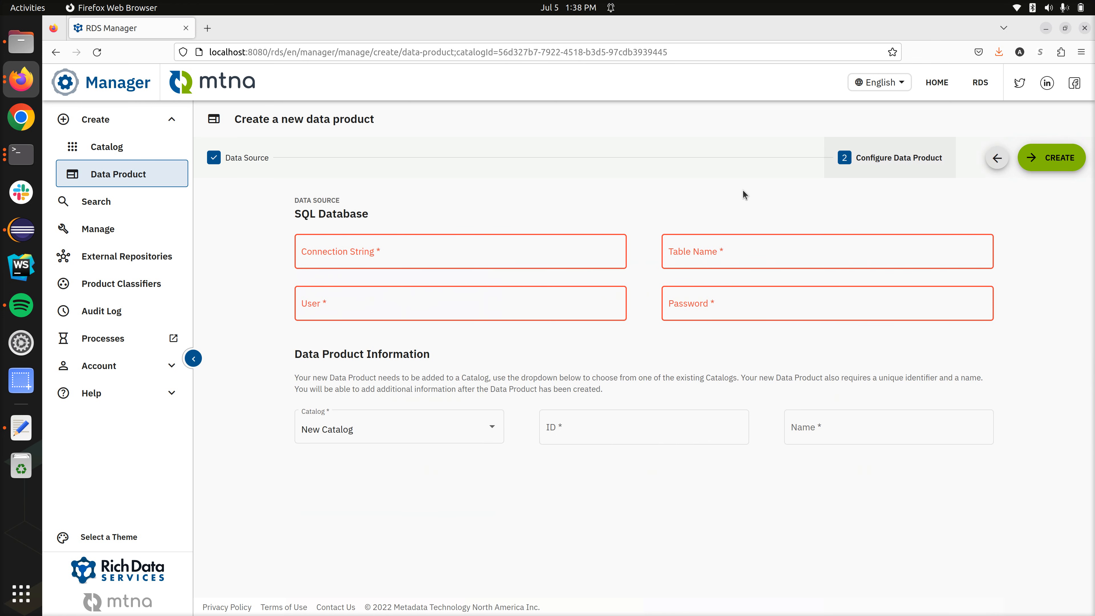
Step: Set the database connection string to the suggested jdbc:virtuoso://localhost:1111/DATABASE=RDS/CHARSET=UTF-8
click(487, 253)
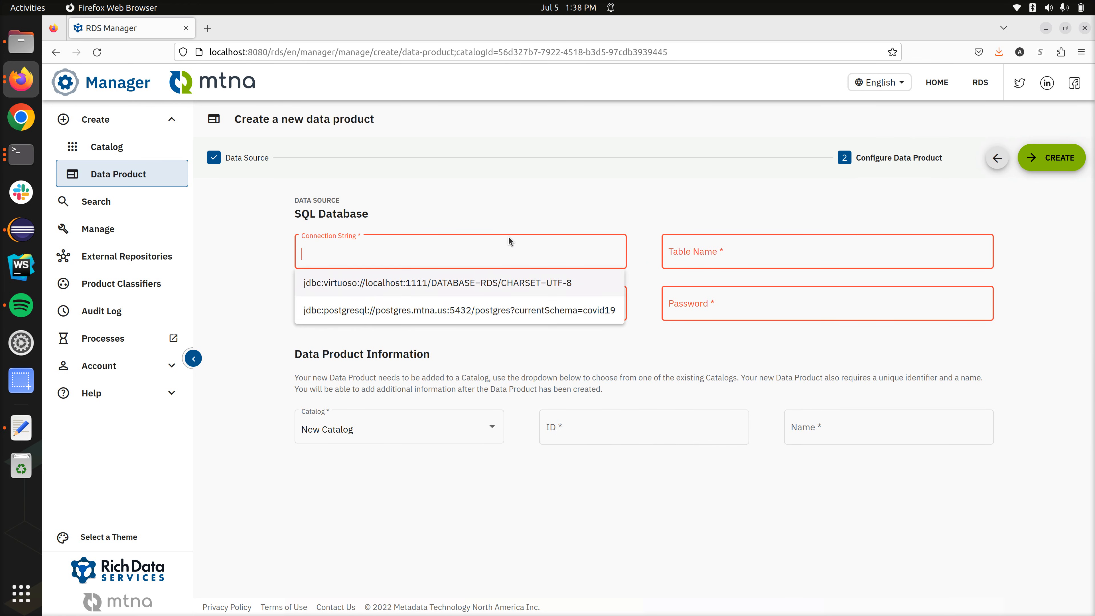
click(514, 225)
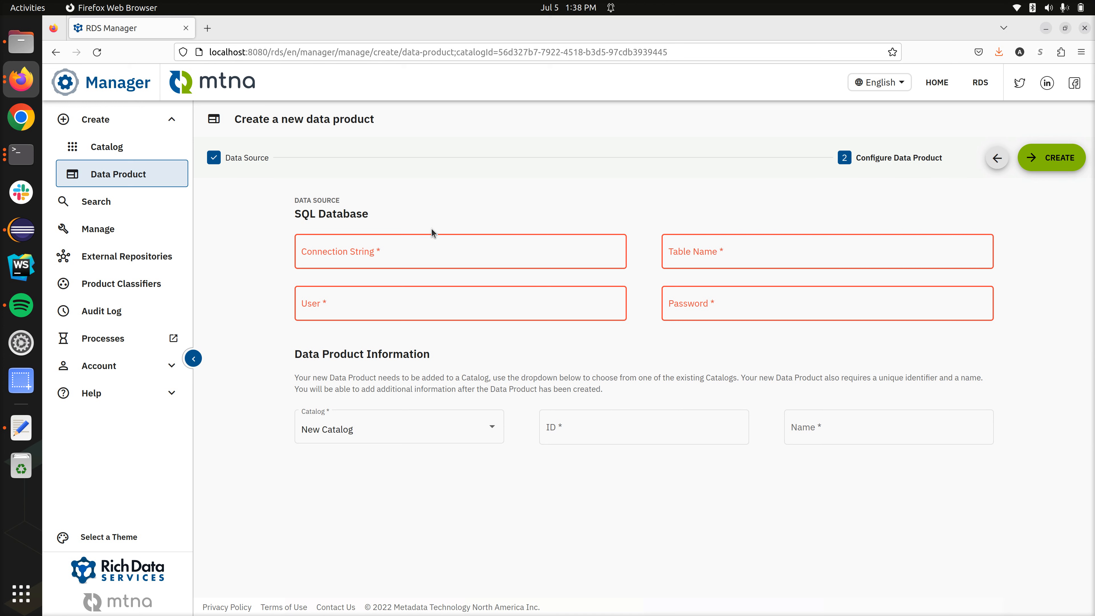
click(397, 250)
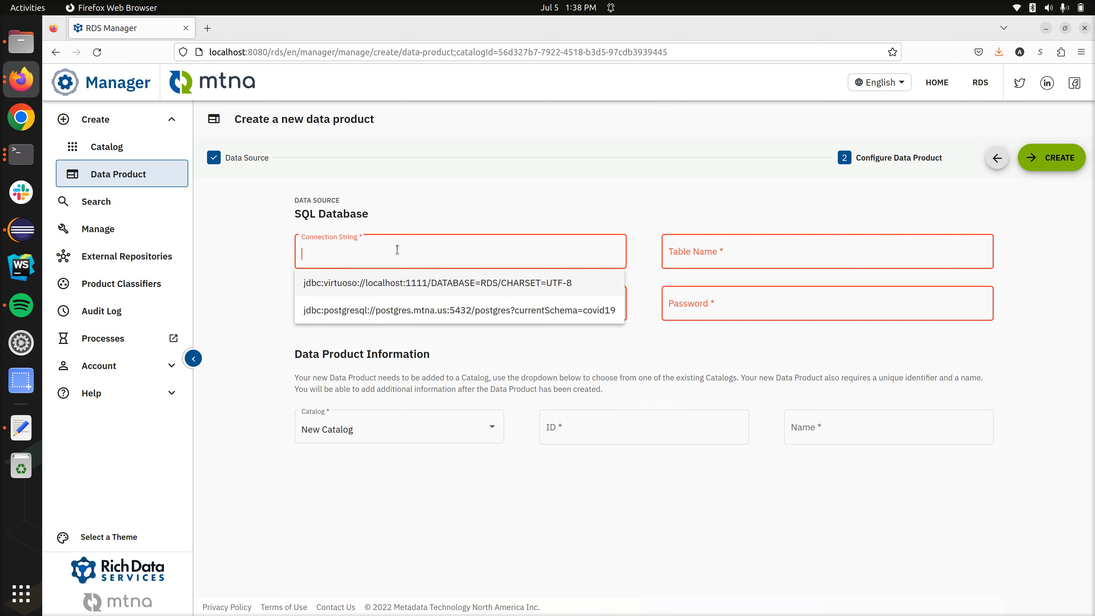
click(388, 281)
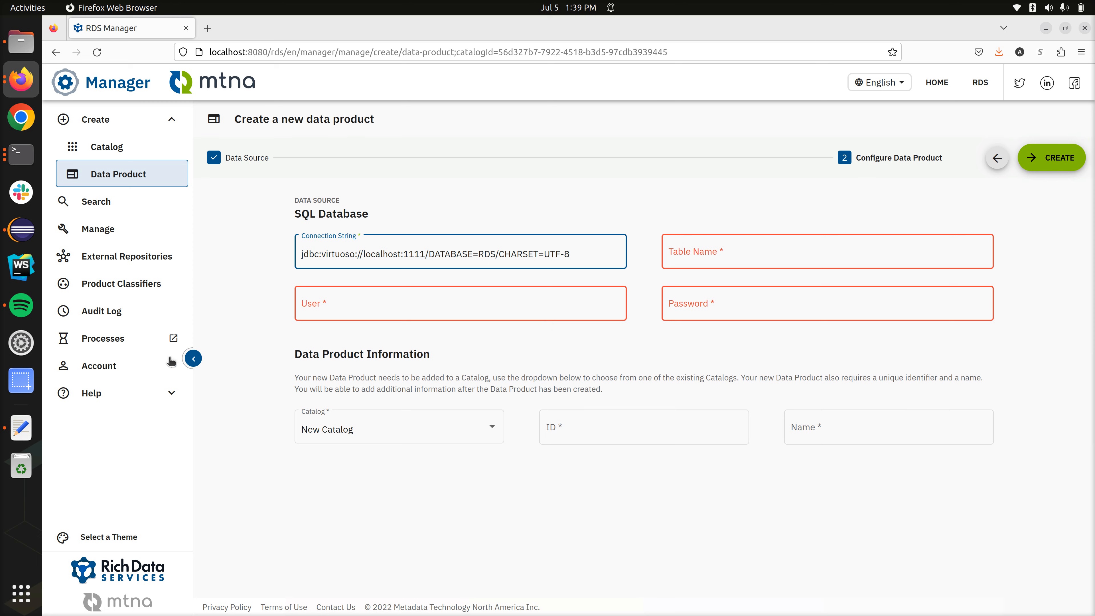
Step: Copy example_co2 from the untitled document in Text Editor and paste it as the data source's table name in Firefox
click(21, 427)
double_click(282, 144)
double_click(282, 134)
key(ctrl+c)
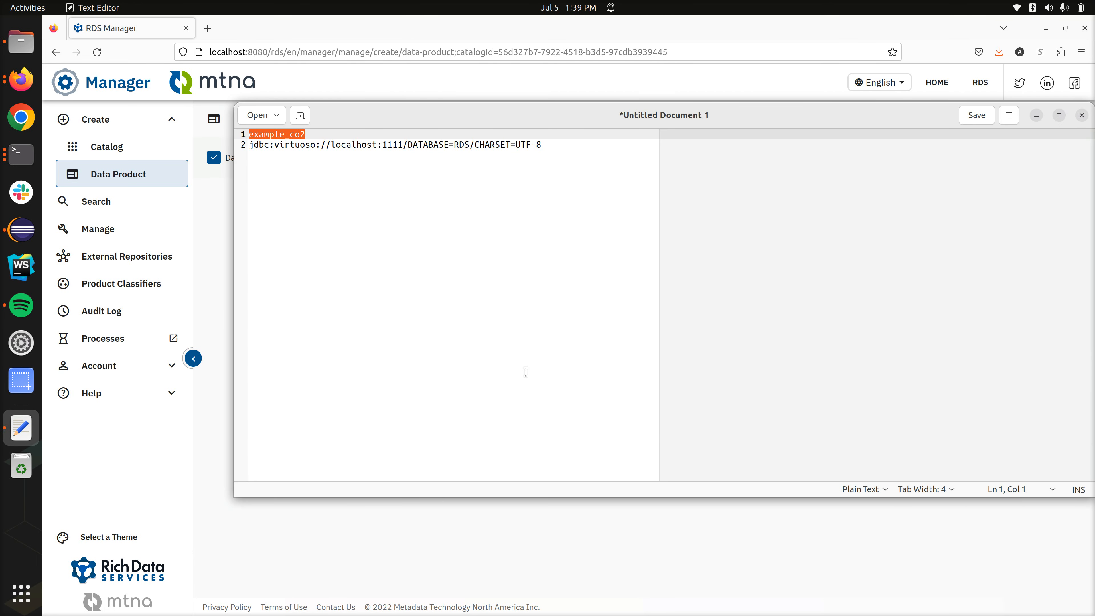
click(501, 508)
click(694, 257)
key(ctrl+v)
Step: Enter the database user name and the account password for the SQL data source
click(586, 302)
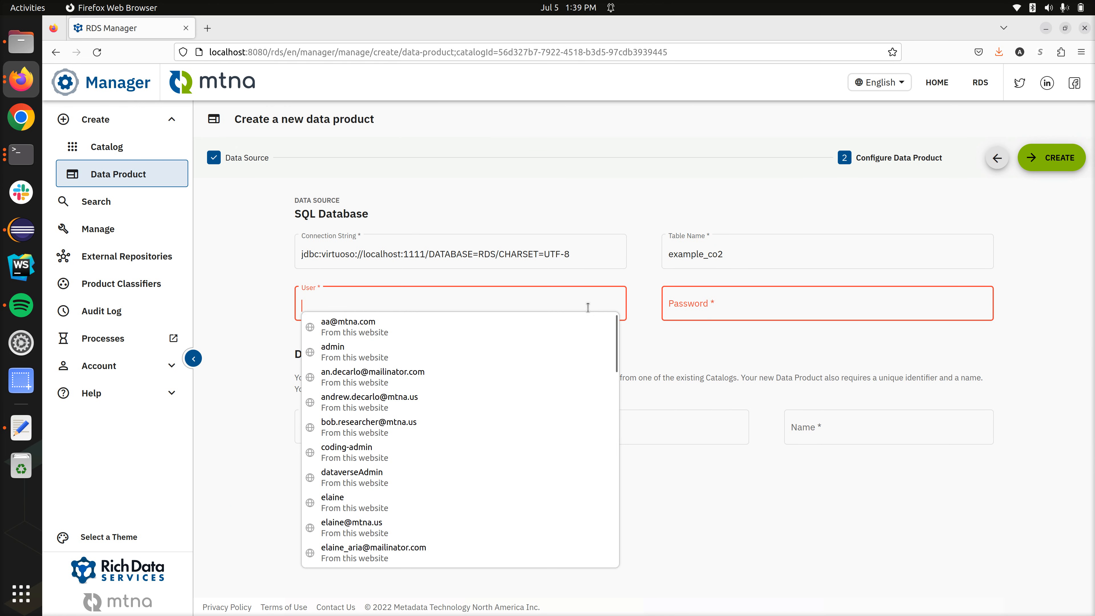
text(dba)
key(Tab)
text(dba)
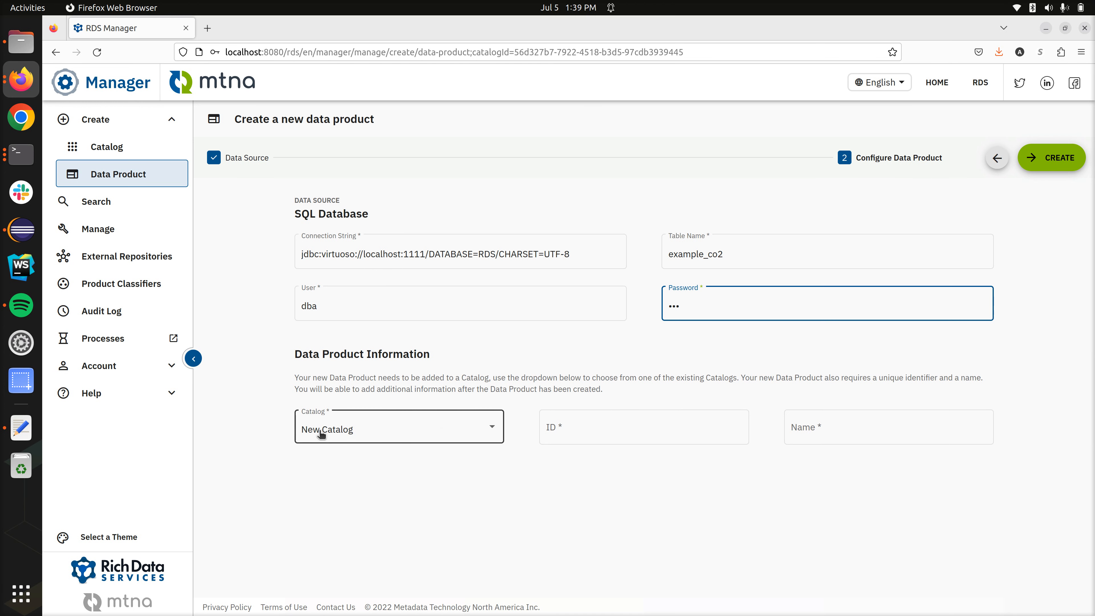
Step: Give the data product ID example_co2 and name "Example Carbon Uptake in Plants", and create it
click(550, 430)
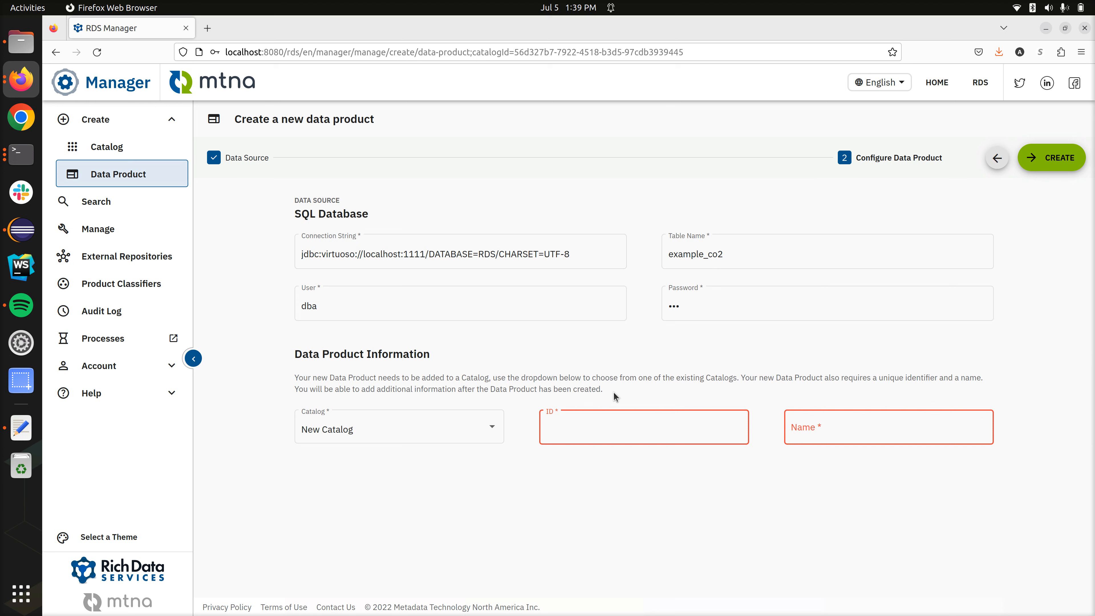
text(example_co)
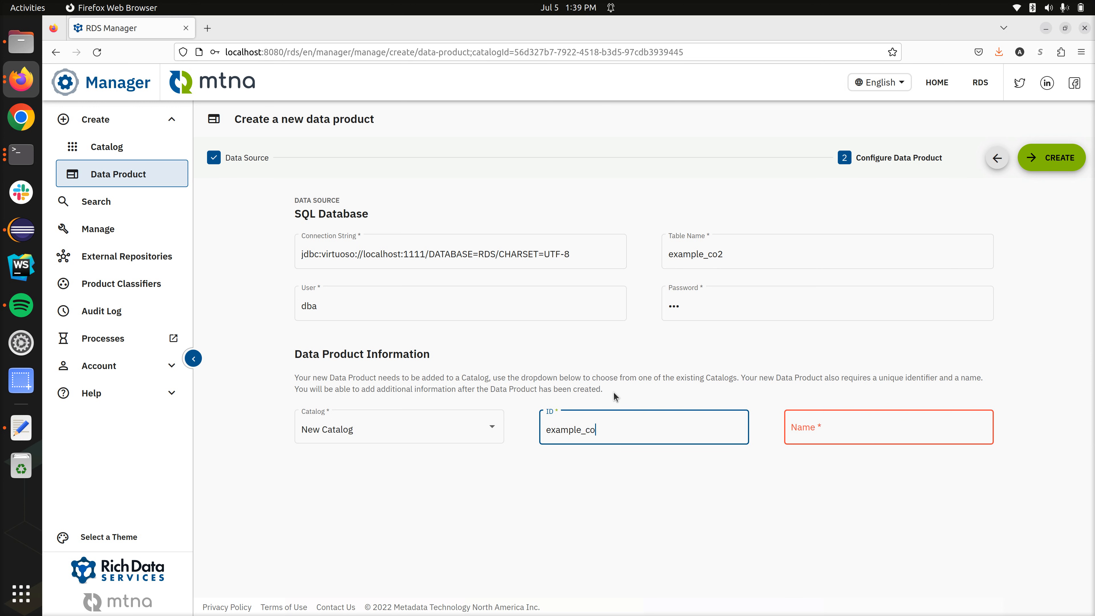
text(2)
key(Tab)
text(Example Carbon Uptake in Plants)
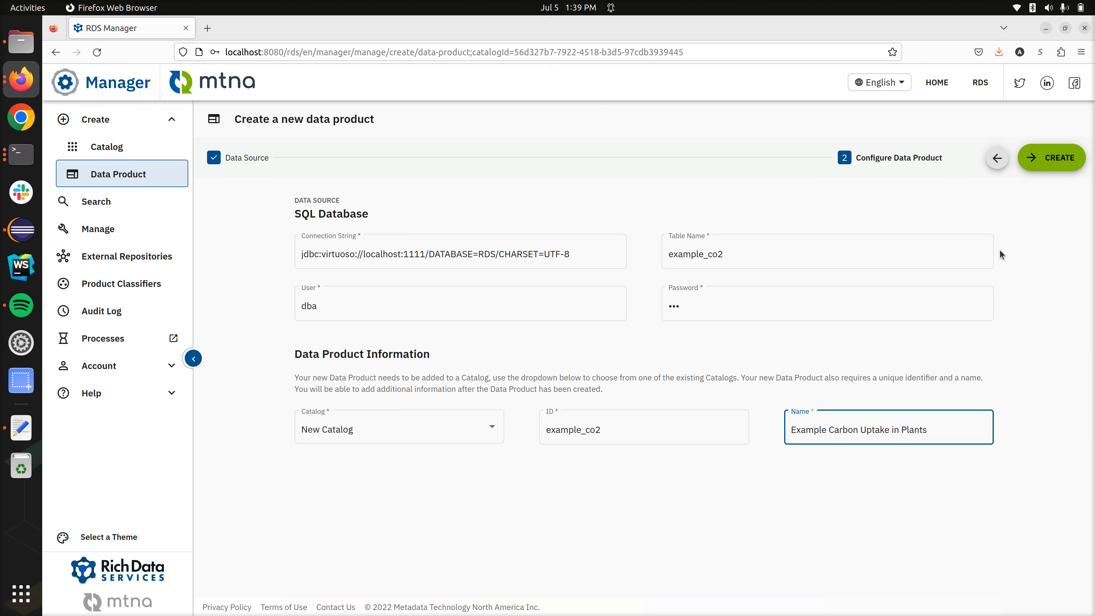
click(1046, 167)
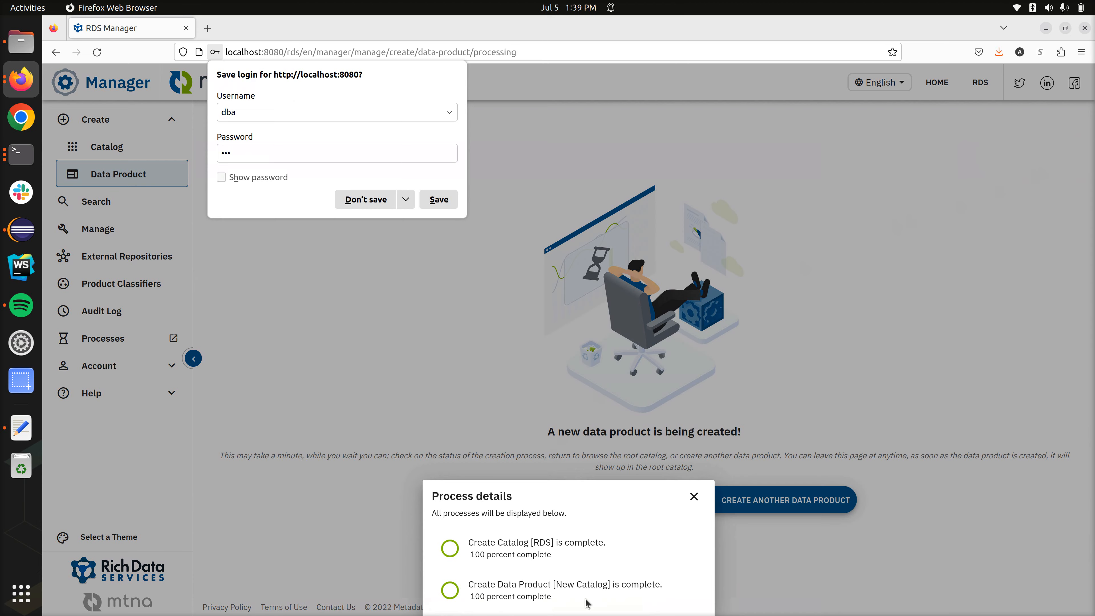
click(507, 406)
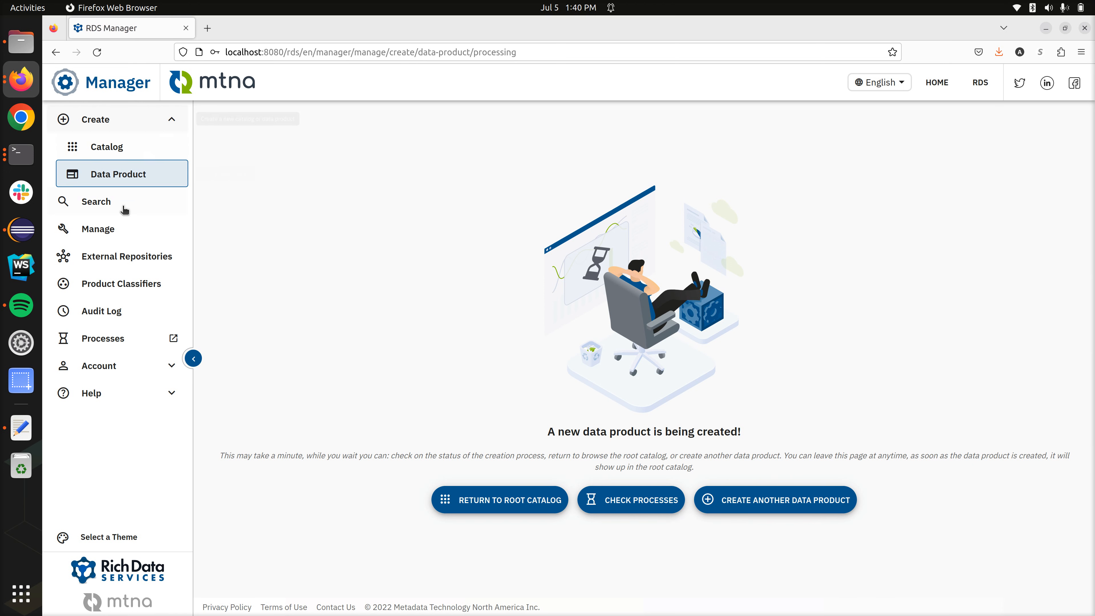
Step: Open the Example Carbon Uptake in Plants data product under New Catalog for management
click(124, 229)
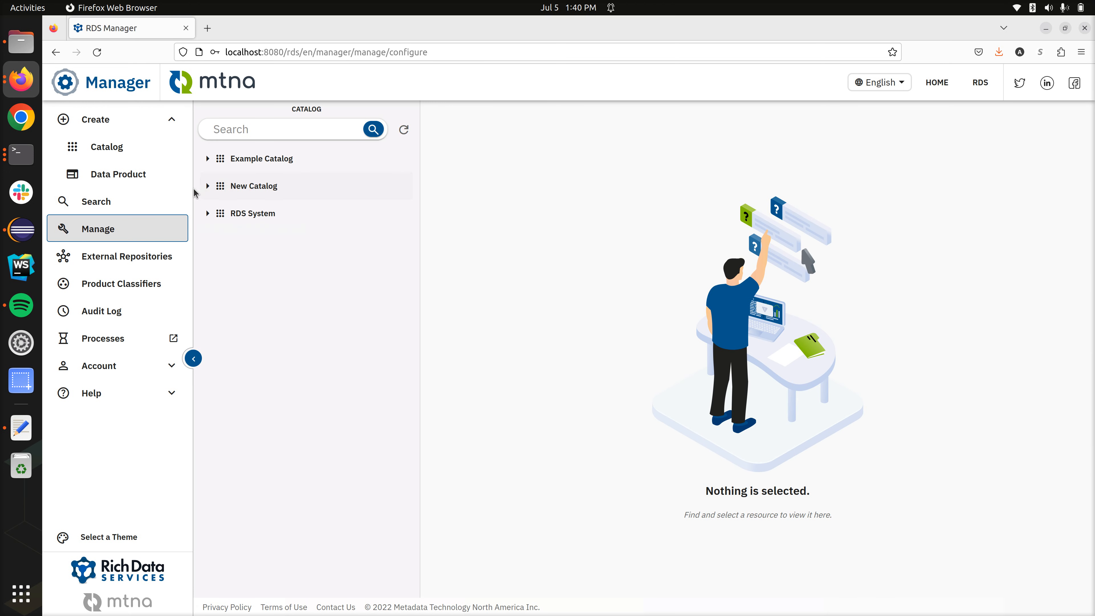
click(207, 186)
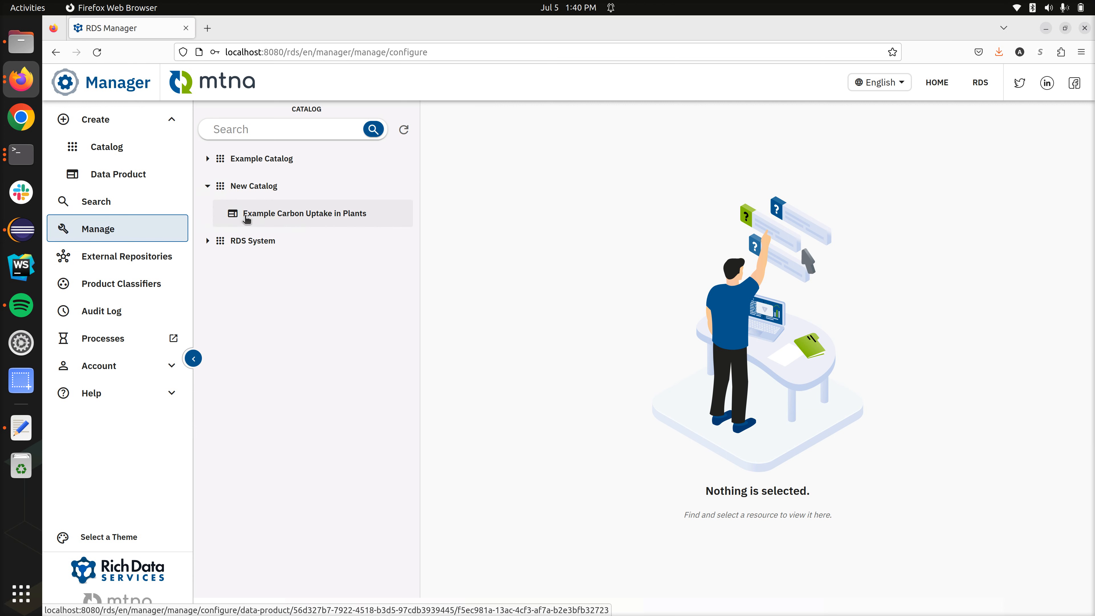
click(287, 218)
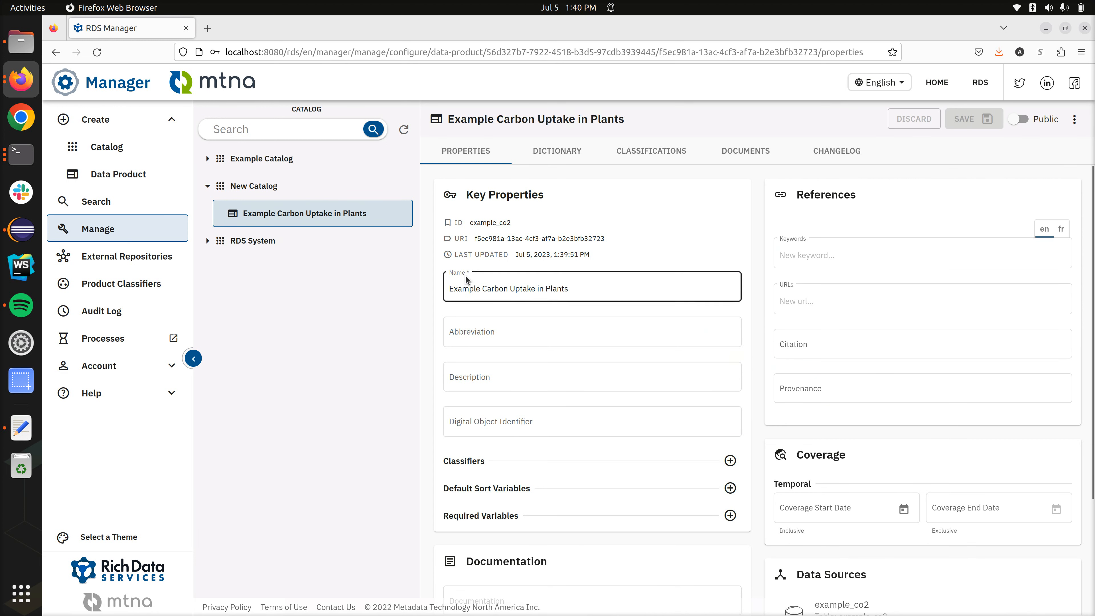
Step: Review the key property fields of the Example Carbon Uptake in Plants data product
click(497, 336)
click(490, 450)
click(613, 382)
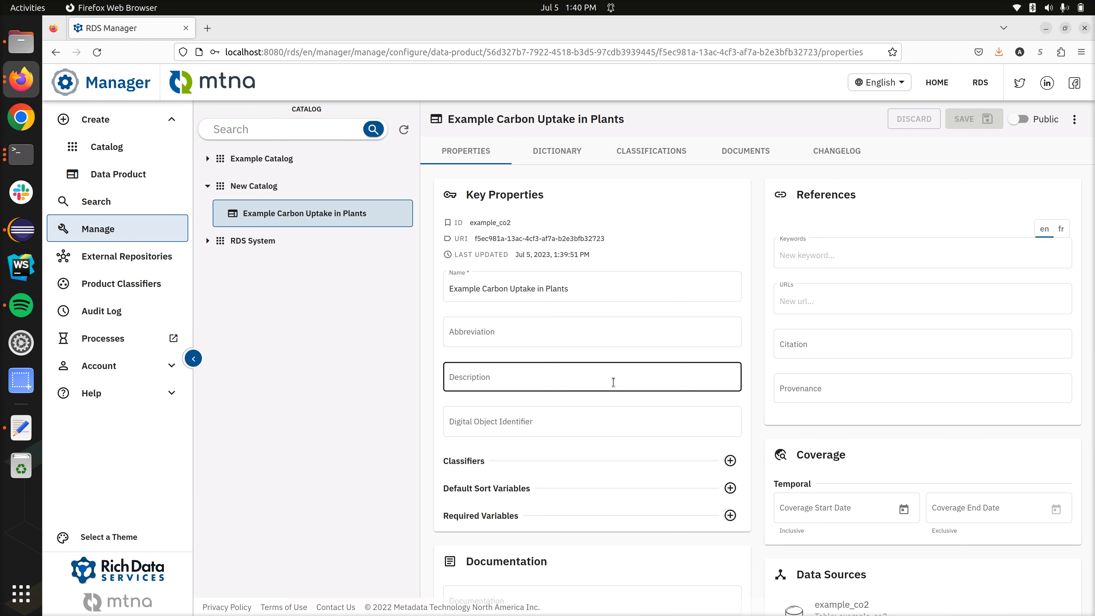
click(639, 204)
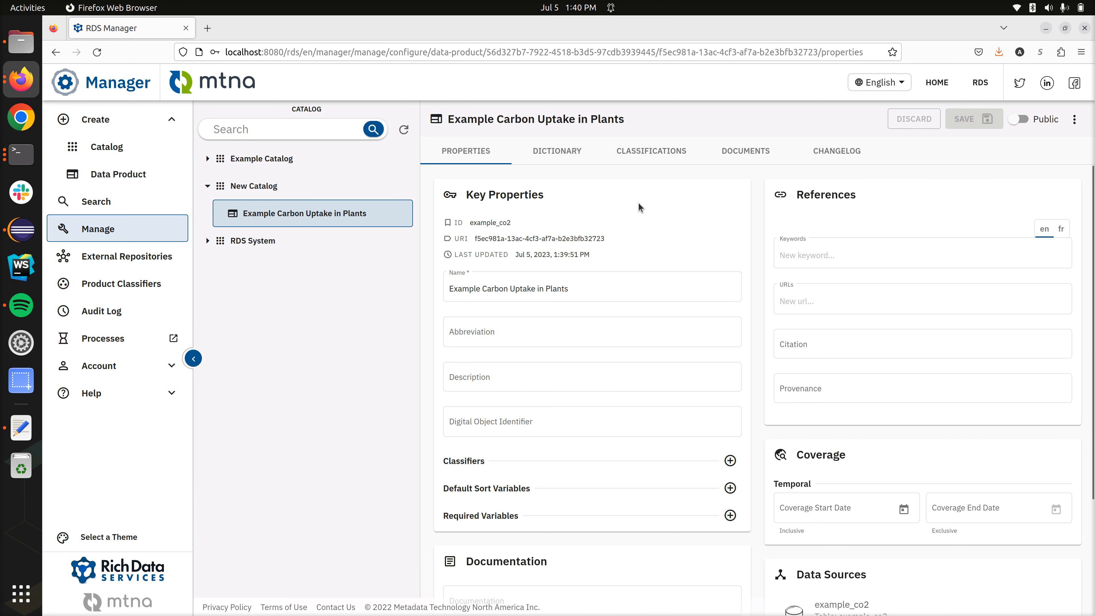
Step: Examine the data product's variable dictionary and the details of the Plant variable, then close the variable
click(578, 153)
mouse_move(467, 235)
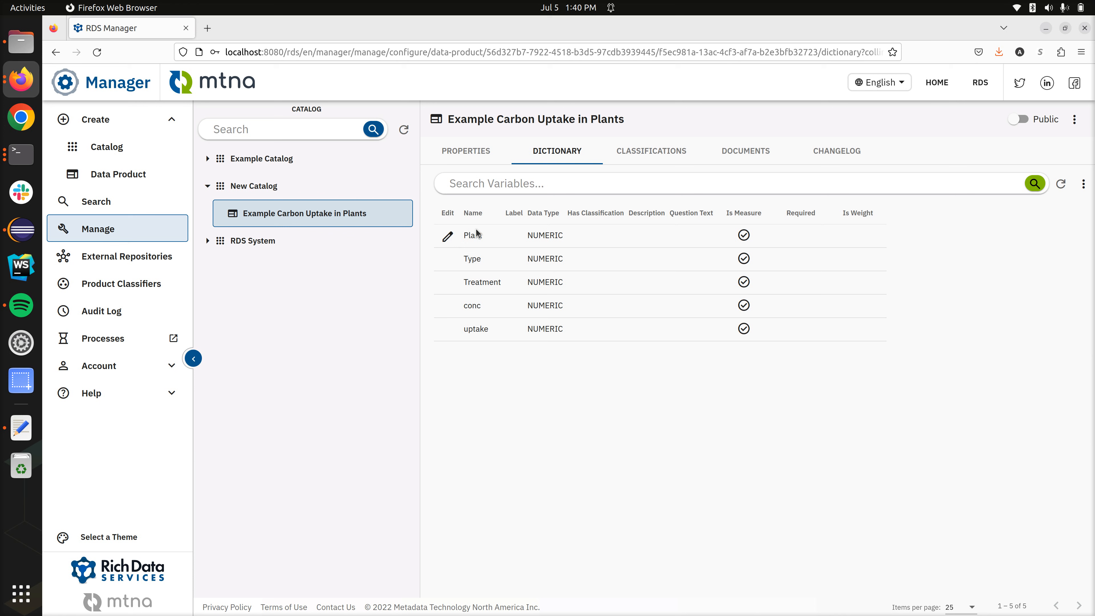
click(448, 237)
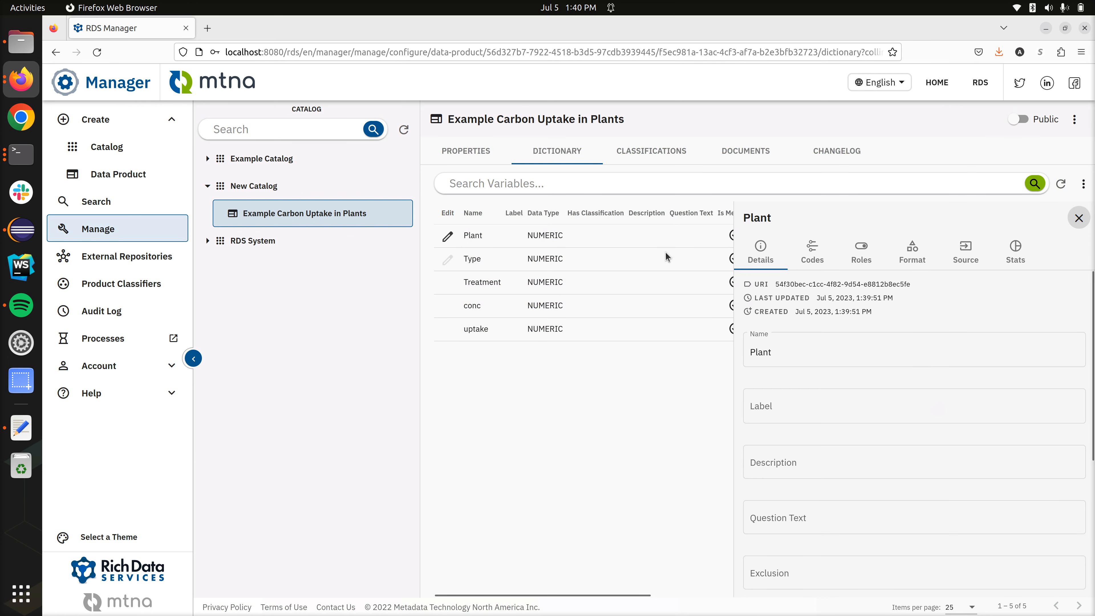
scroll(812, 278, down, 5)
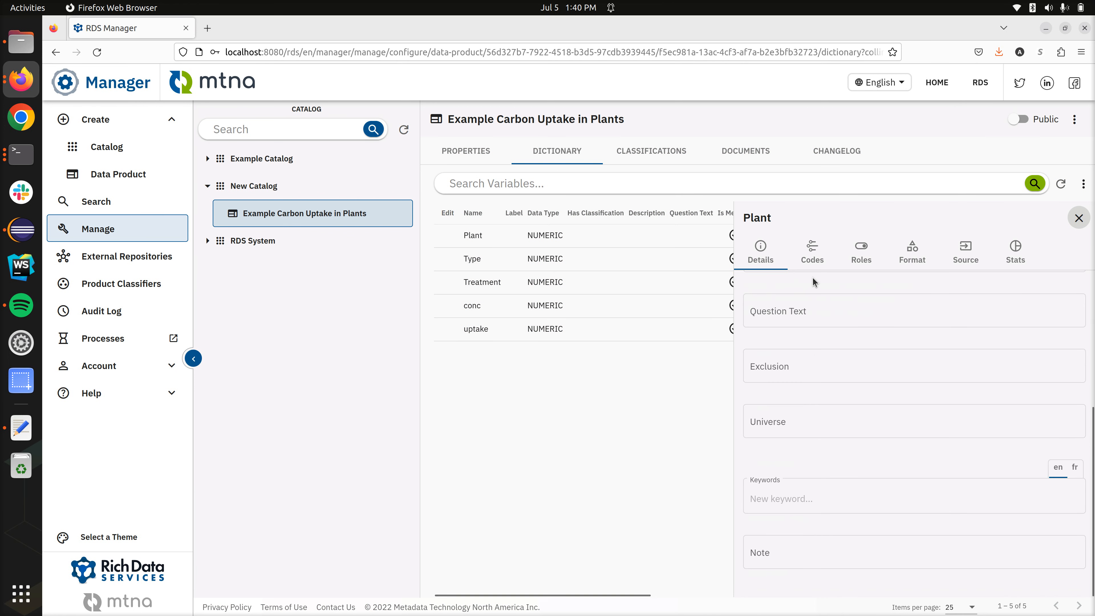
scroll(813, 277, up, 5)
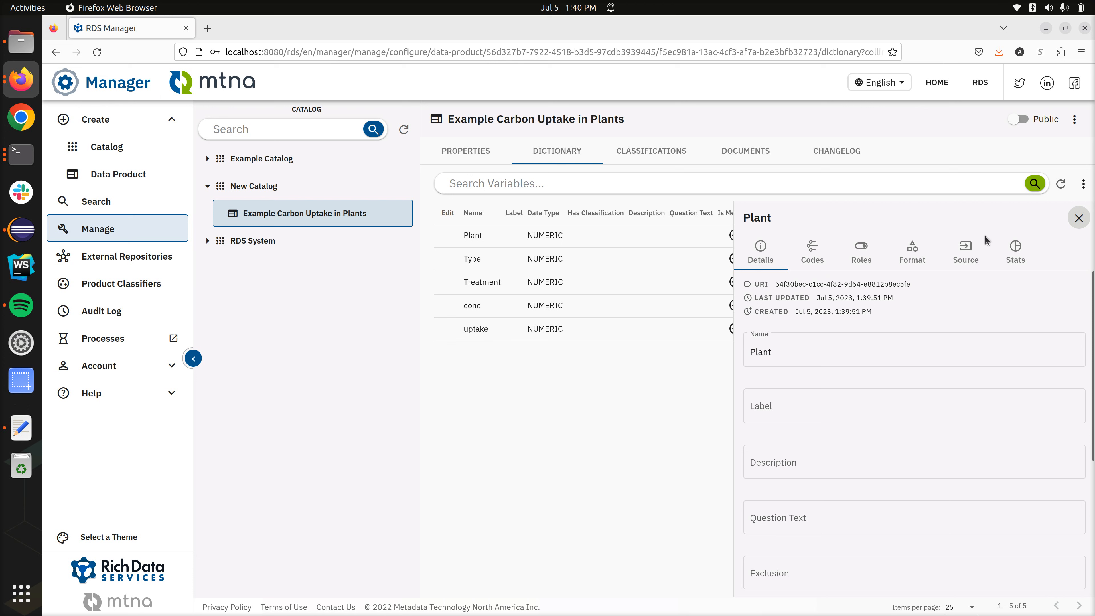
click(1076, 219)
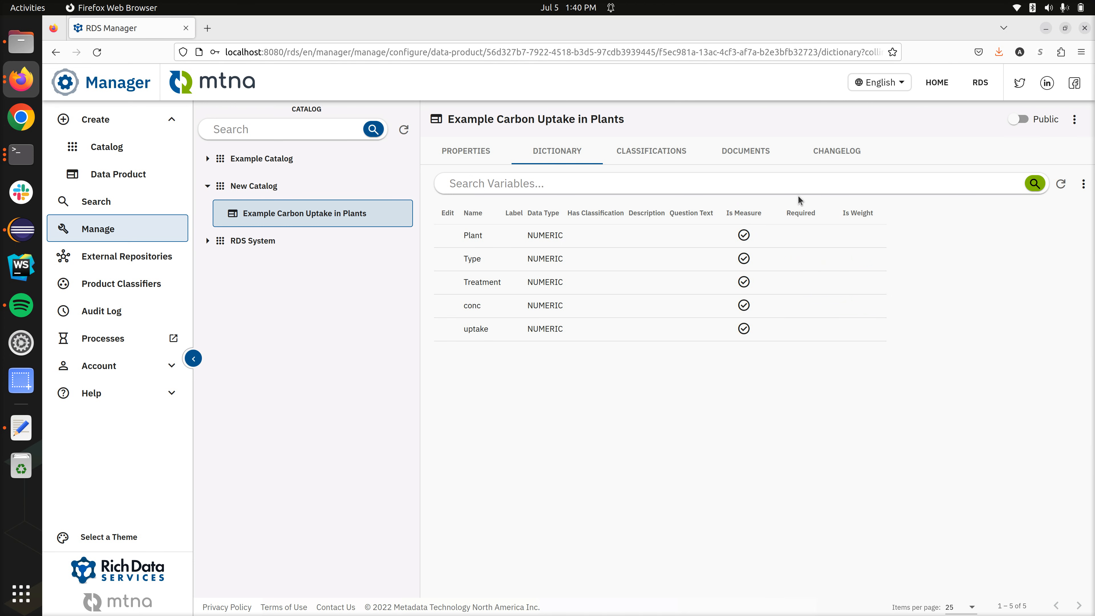
Step: Check the data product's classifications and return to its properties
mouse_move(441, 284)
click(656, 160)
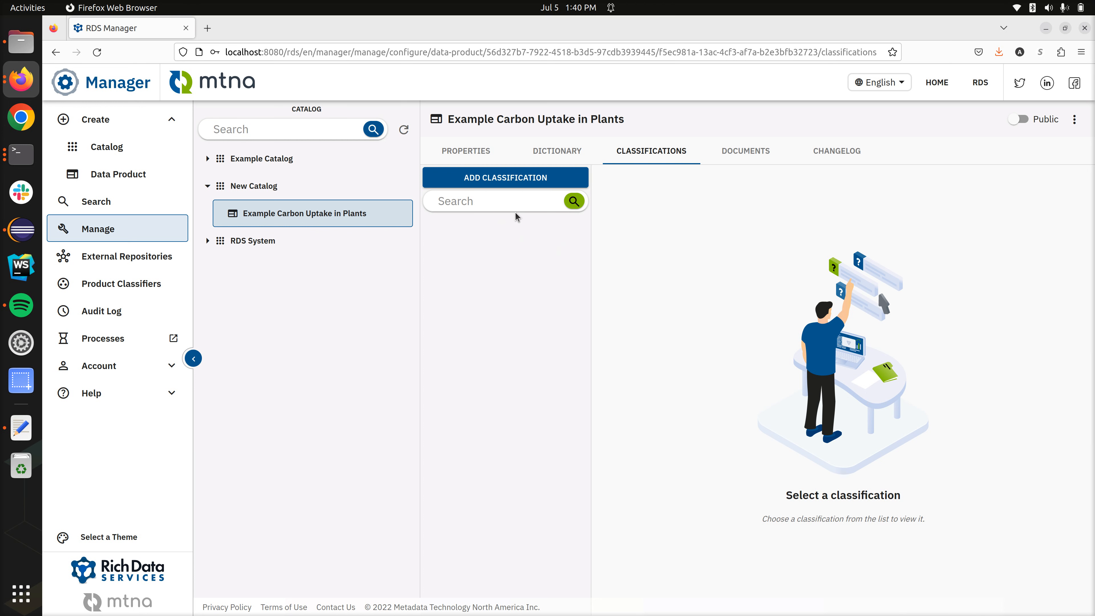
click(478, 159)
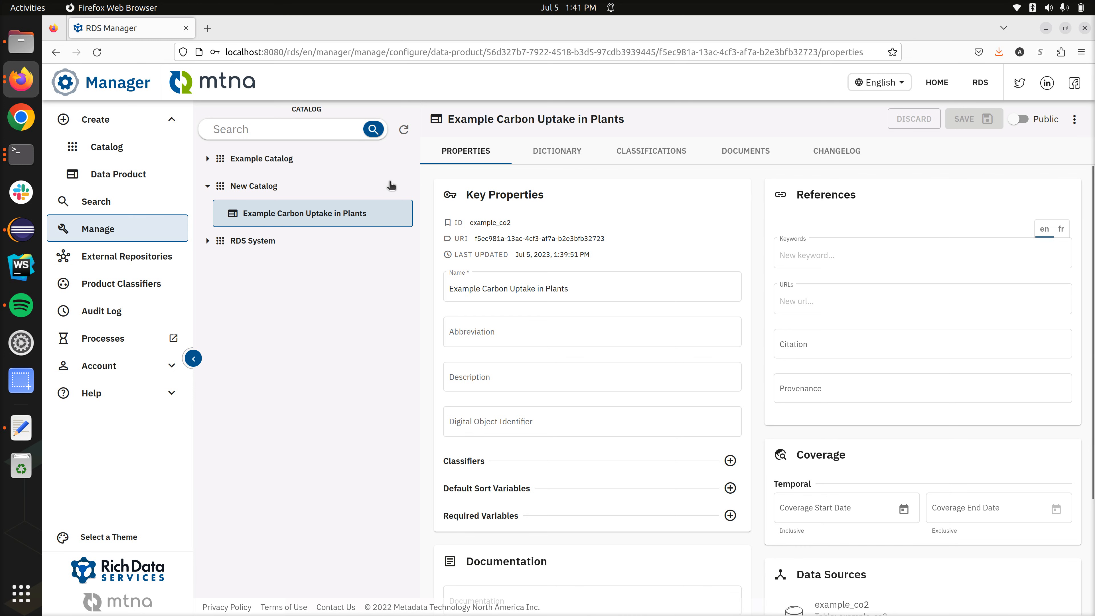
Step: Start a new data product in New Catalog with SPSS as the data source and Import into database as the connection type
click(359, 192)
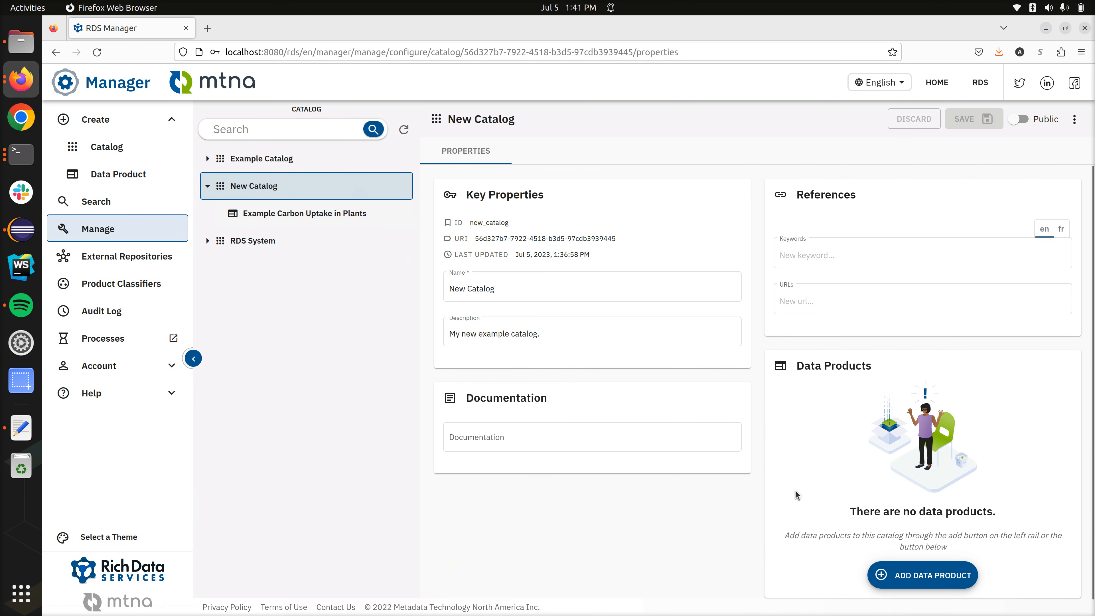
click(902, 573)
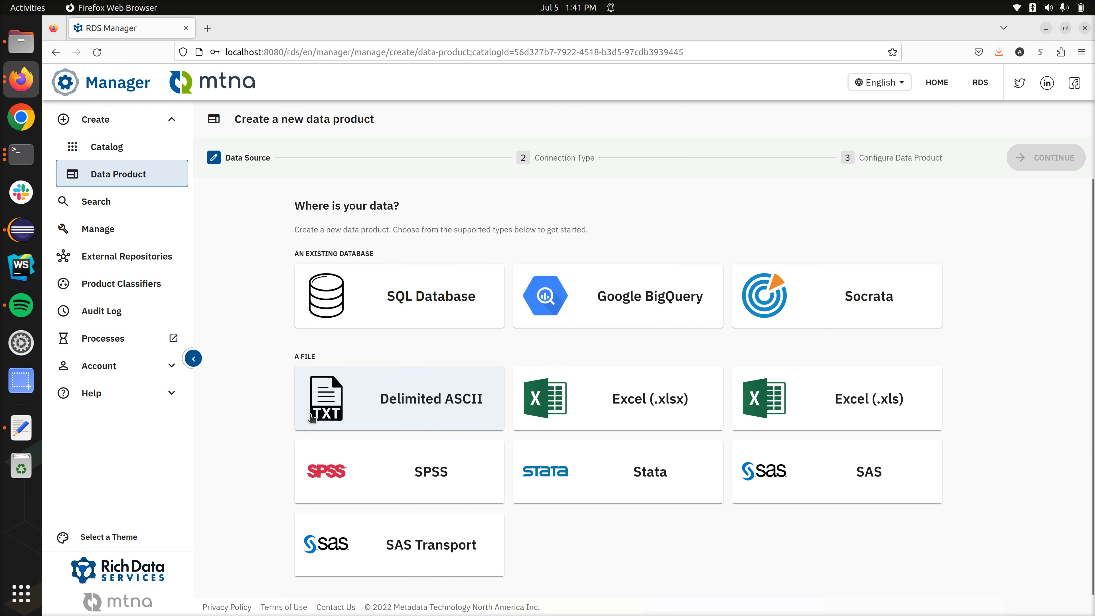
click(423, 468)
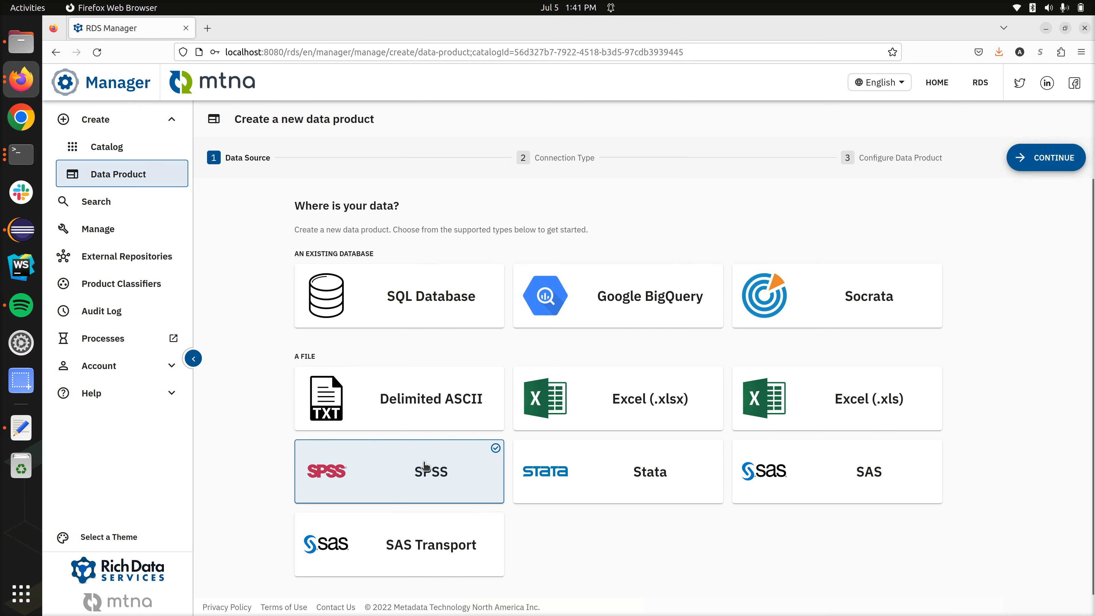
click(1034, 159)
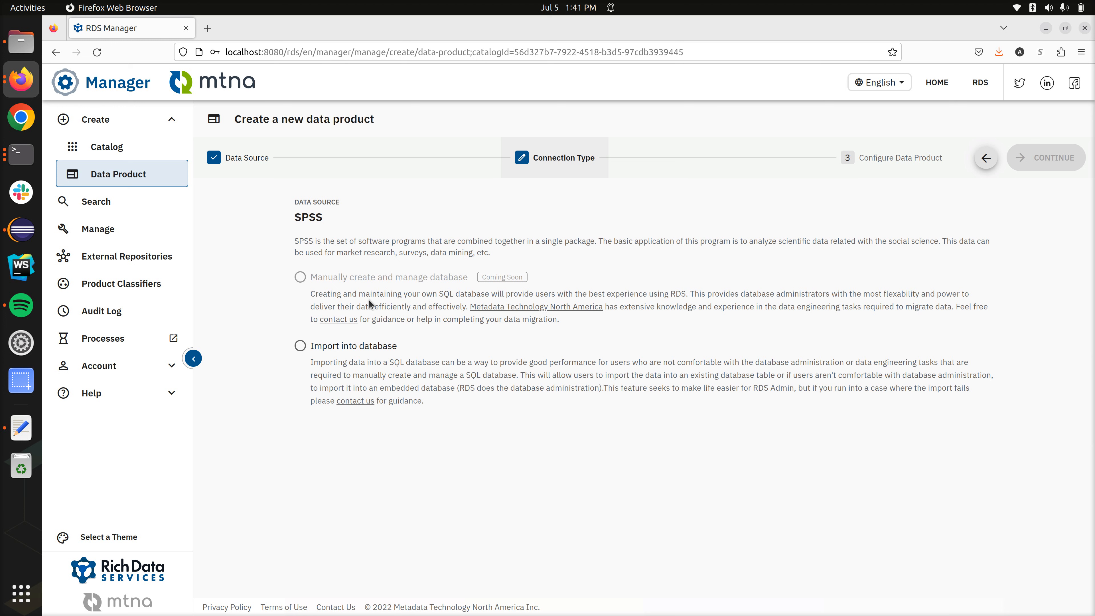
click(336, 345)
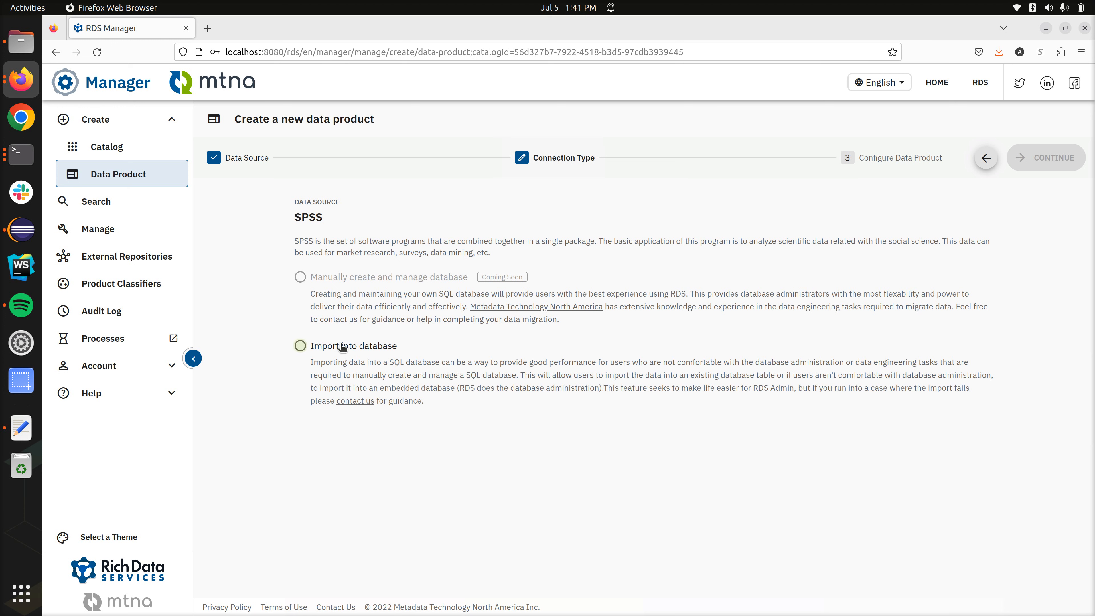
click(1025, 170)
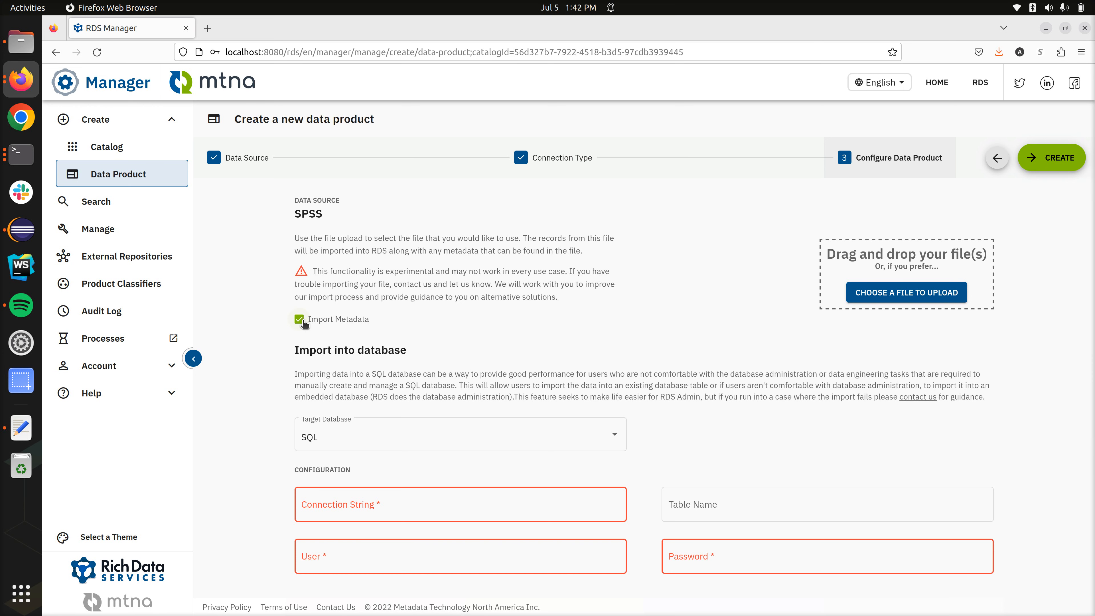
Step: Choose co2.sav from the example_data folder as the SPSS file to upload
scroll(402, 316, down, 3)
scroll(401, 316, down, 2)
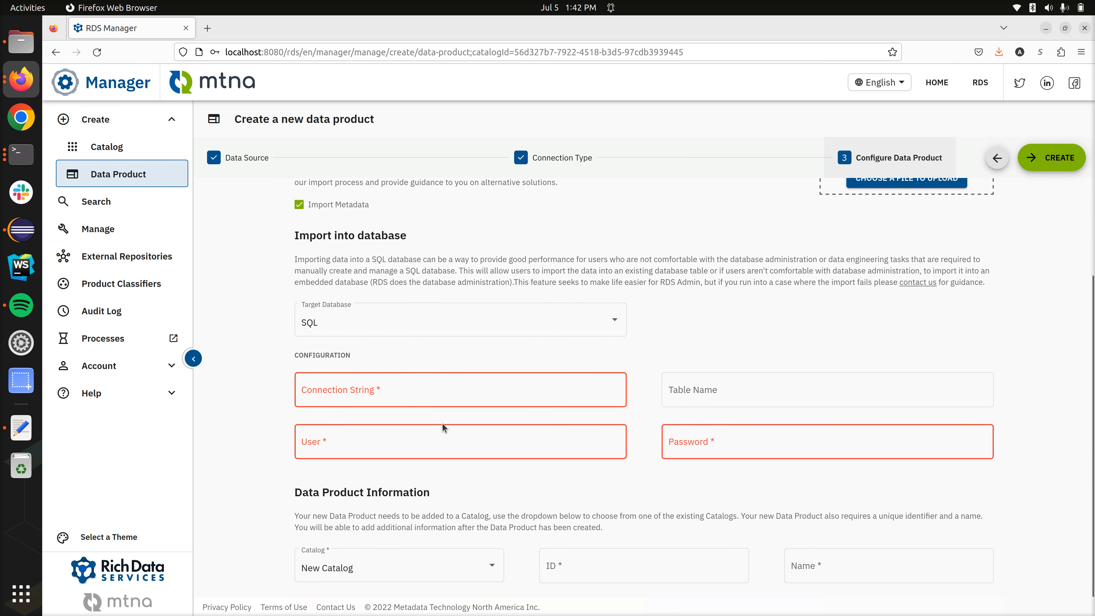
scroll(549, 359, up, 5)
click(852, 297)
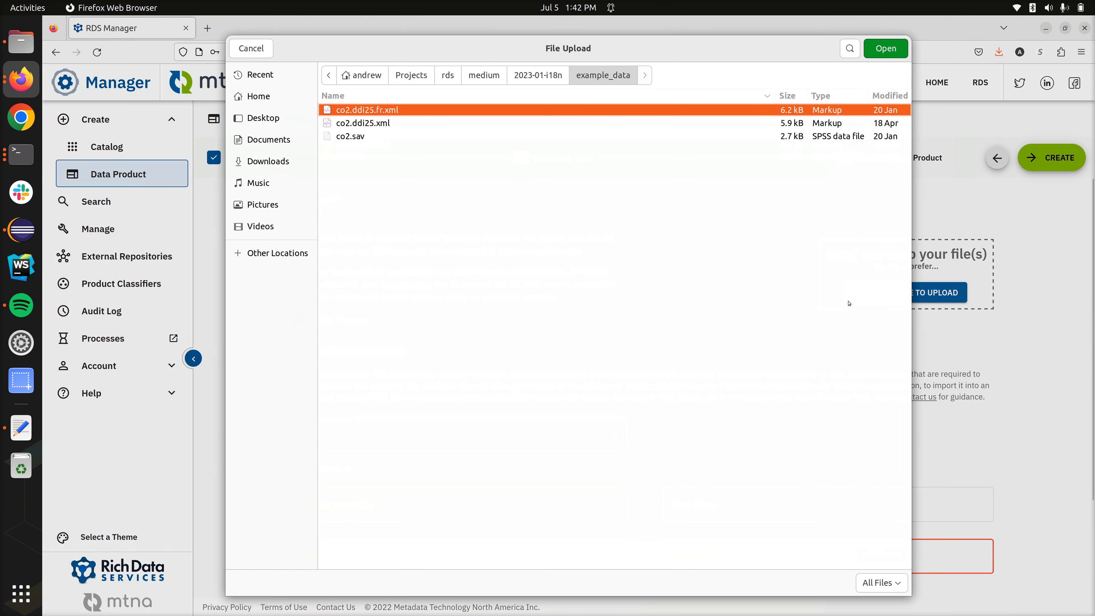
click(350, 138)
double_click(352, 138)
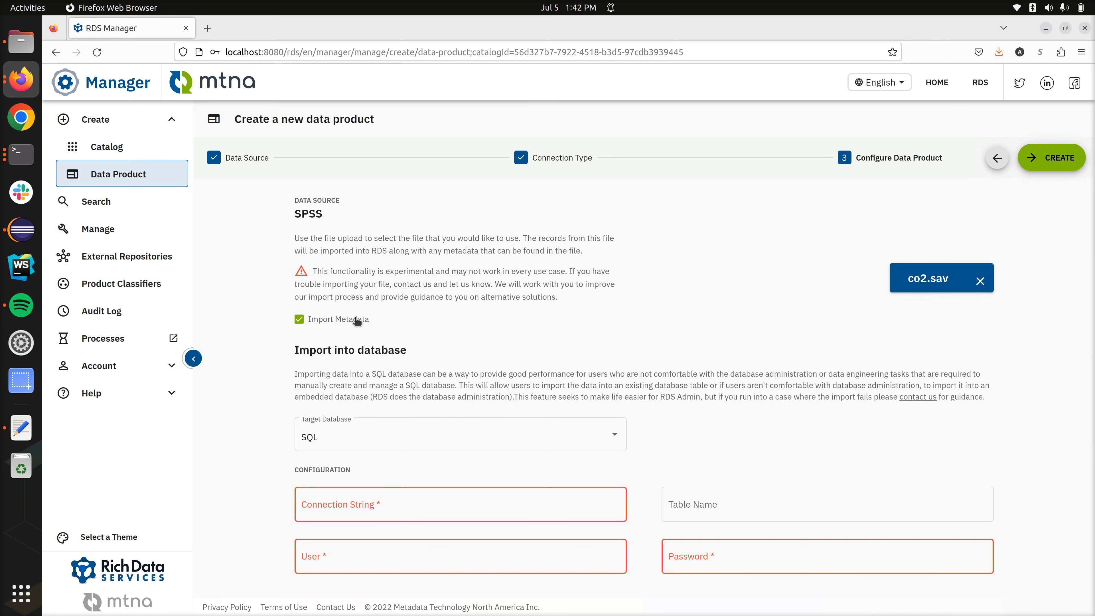
Step: Copy jdbc:virtuoso://localhost:1111/DATABASE=RDS/CHARSET=UTF-8 from the untitled document in Text Editor and paste it as the target database's connection string in Firefox
scroll(506, 327, down, 3)
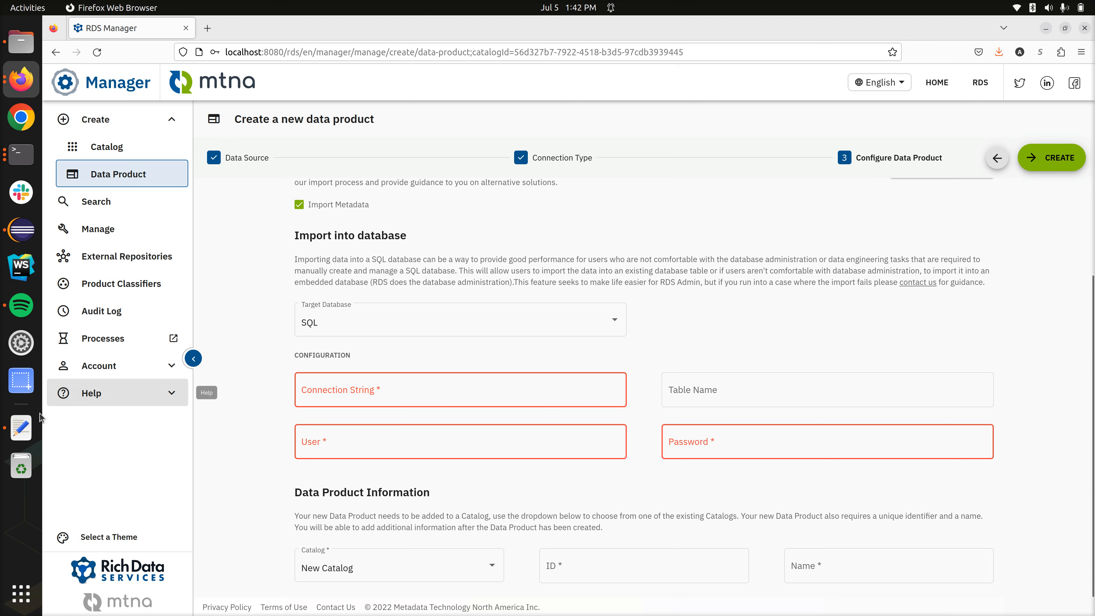
click(32, 425)
triple_click(381, 149)
key(ctrl+c)
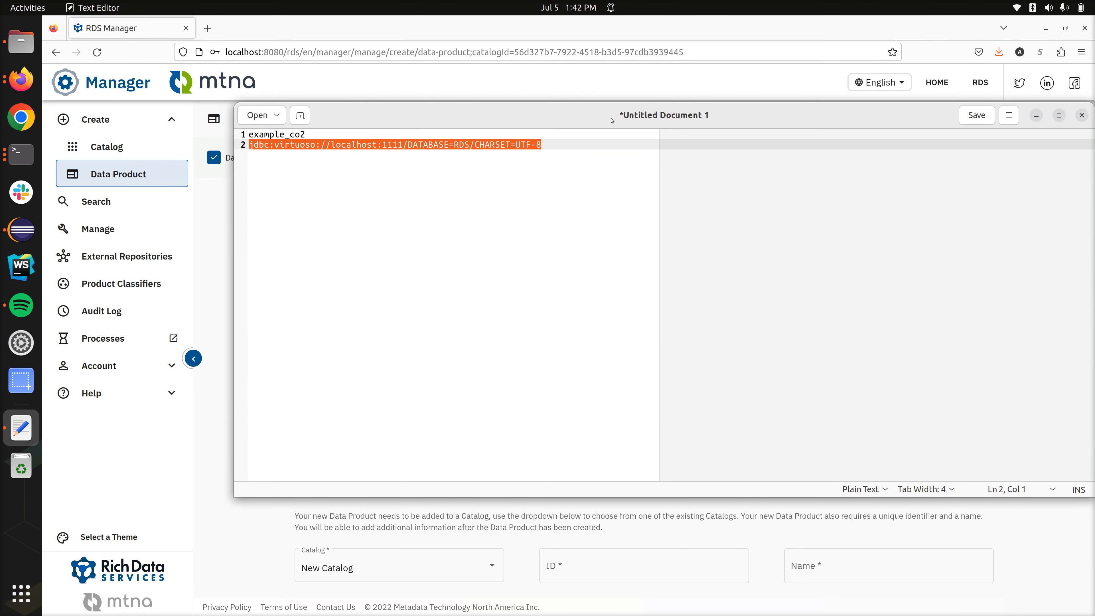
click(1036, 116)
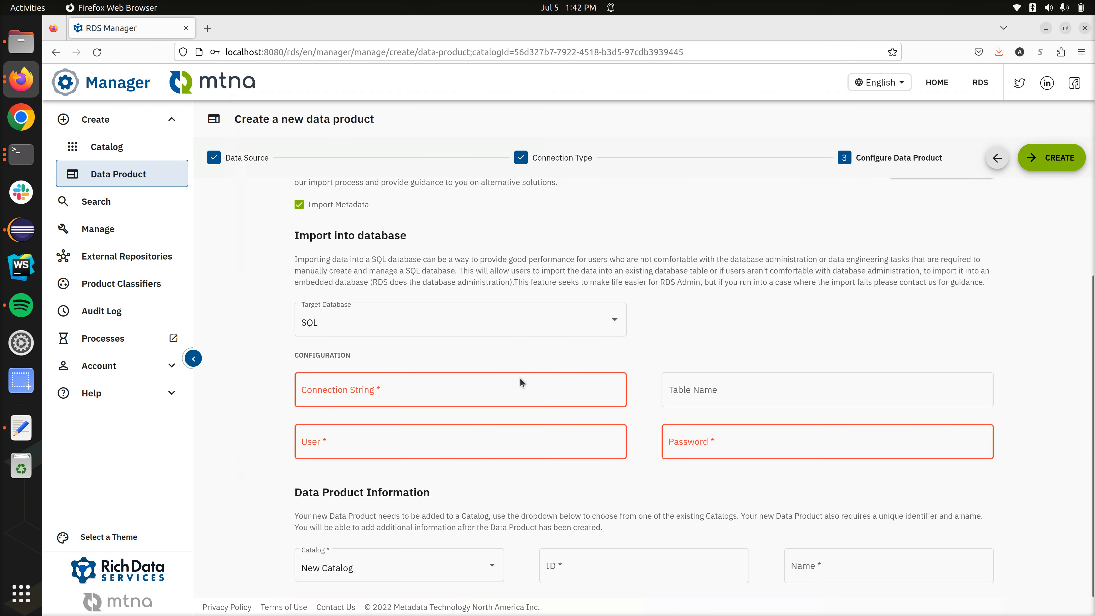
click(517, 390)
key(ctrl+v)
key(Tab)
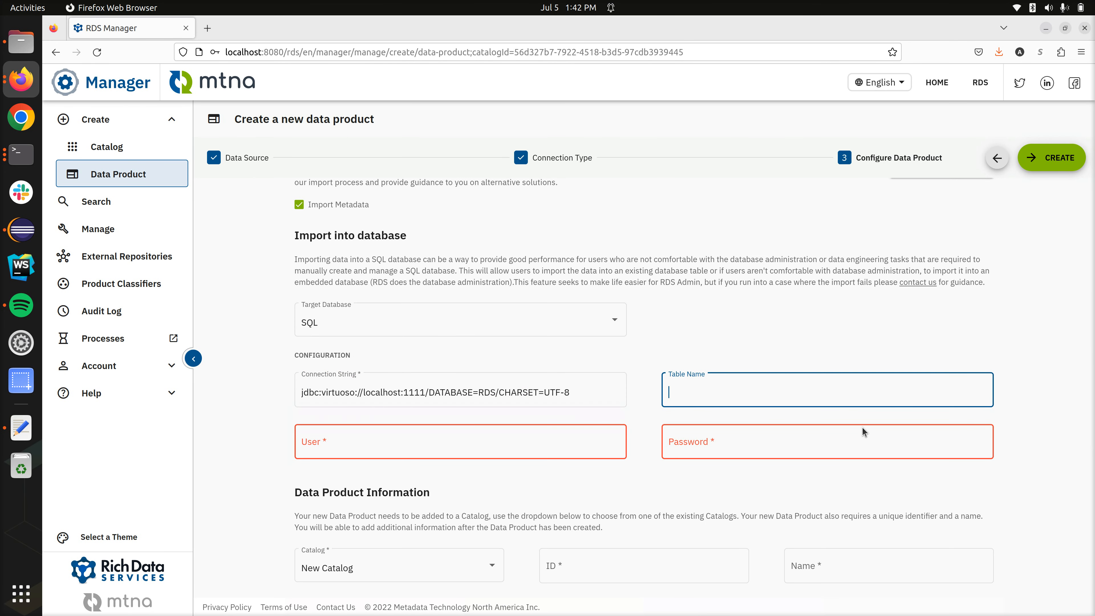
Step: Set the target table name to example_co2_2 and enter the database user name and the account password
text(example_co2_2)
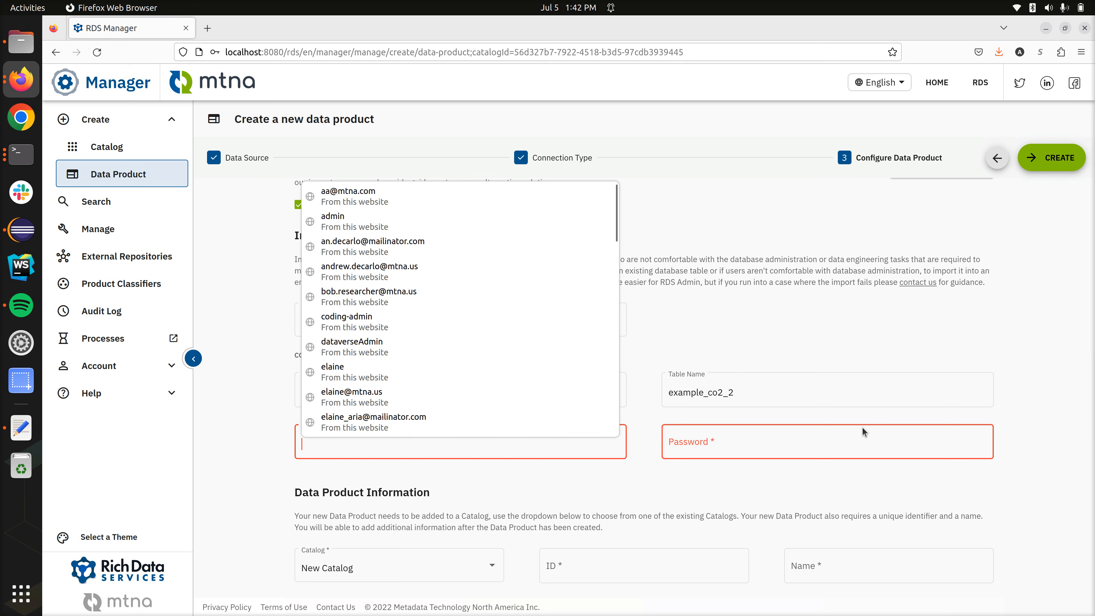
text(dba)
key(Tab)
text(d•••)
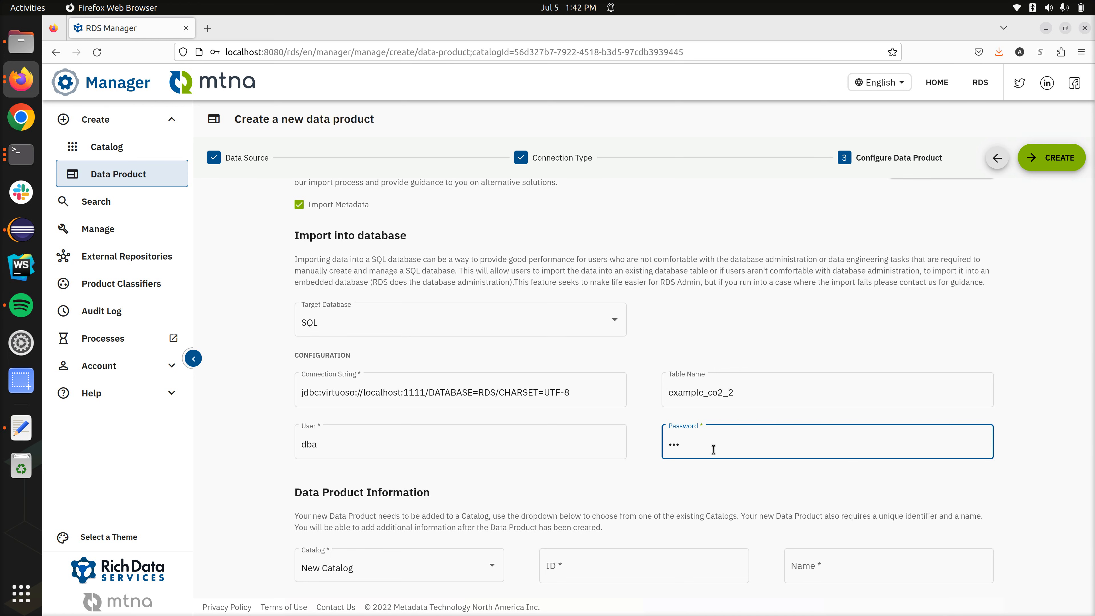
click(686, 508)
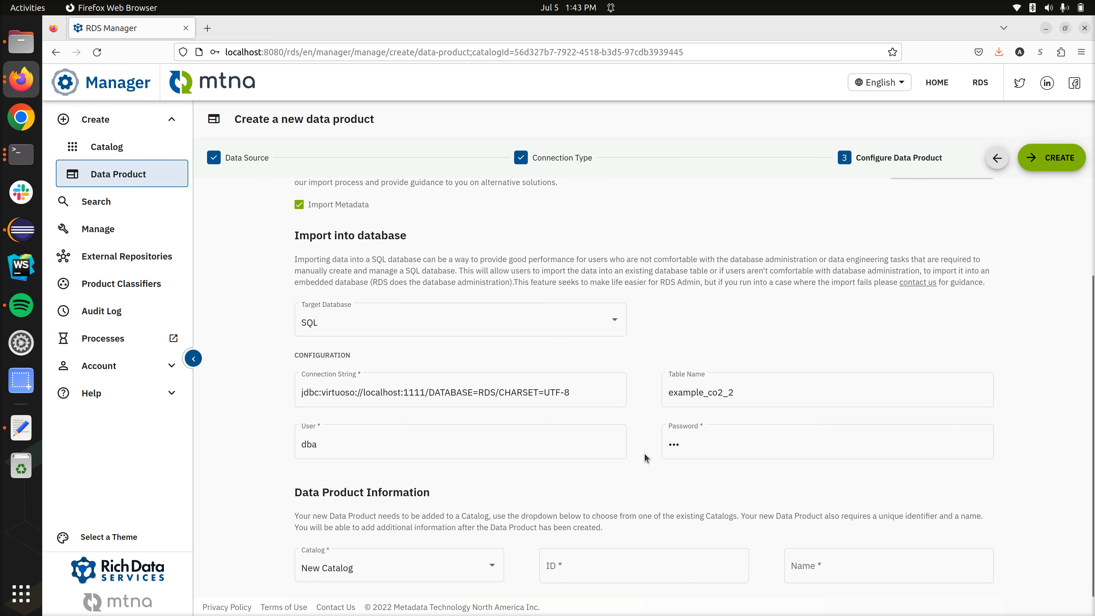
Step: Give the data product ID example_co2_2 and name "Example CO2 From File", create it, and dismiss the process details
click(606, 564)
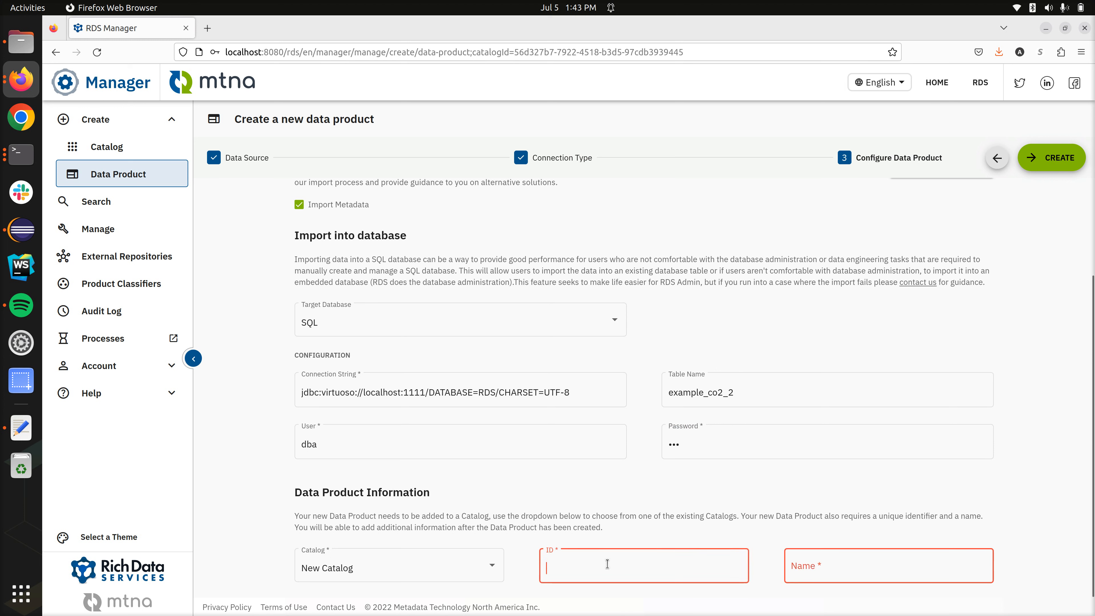
text(exma)
text(mple_co2_2)
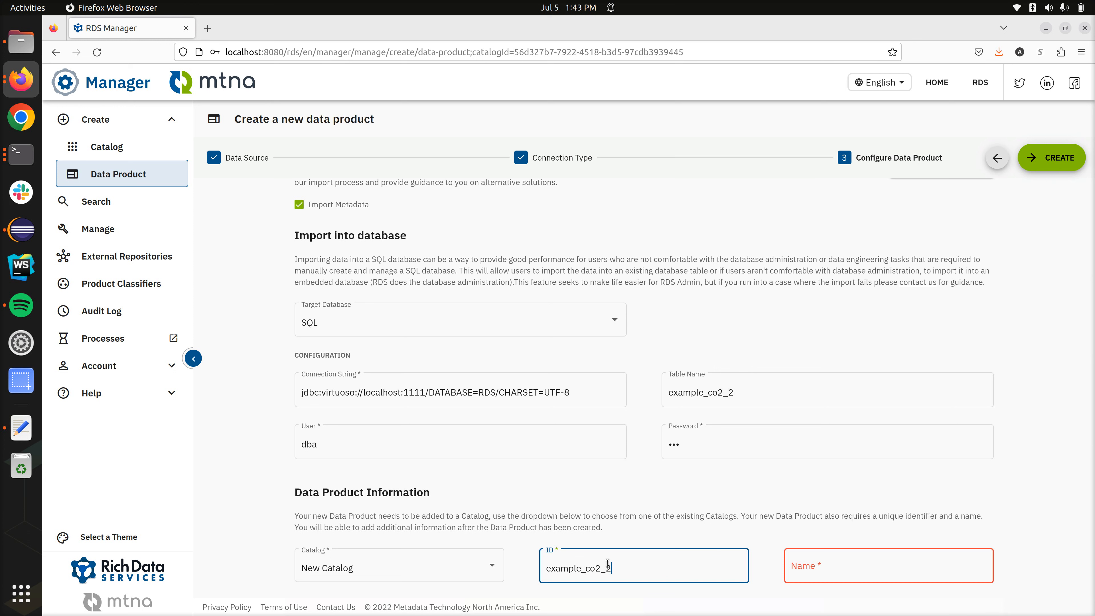
key(Tab)
text(Examp)
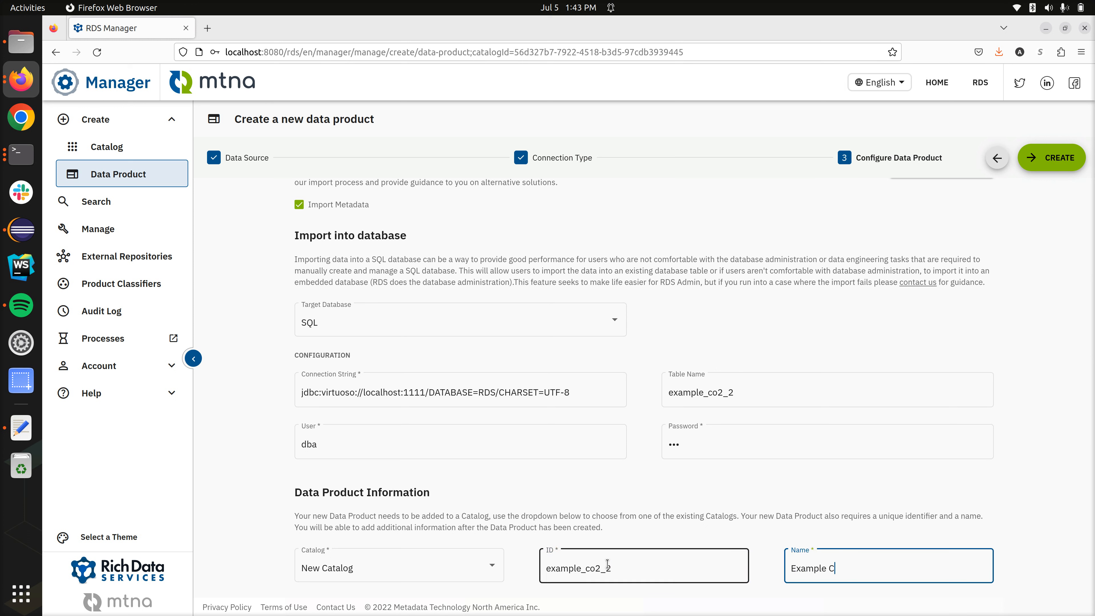
text(le Co)
key(BackSpace)
text(O2 fro)
key(BackSpace)
key(BackSpace)
key(BackSpace)
text(From File)
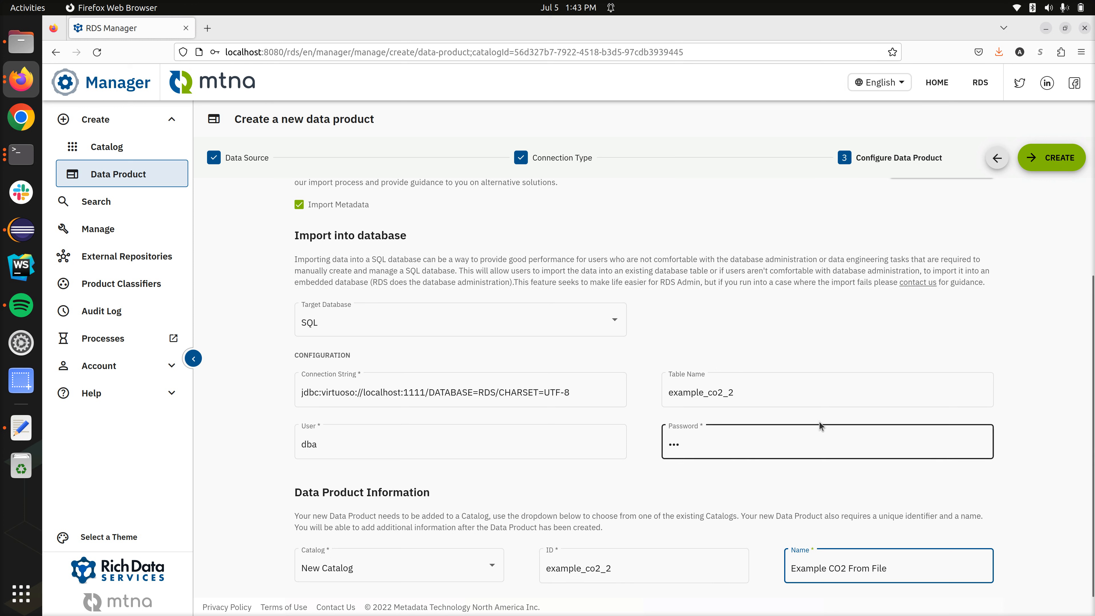
click(1058, 169)
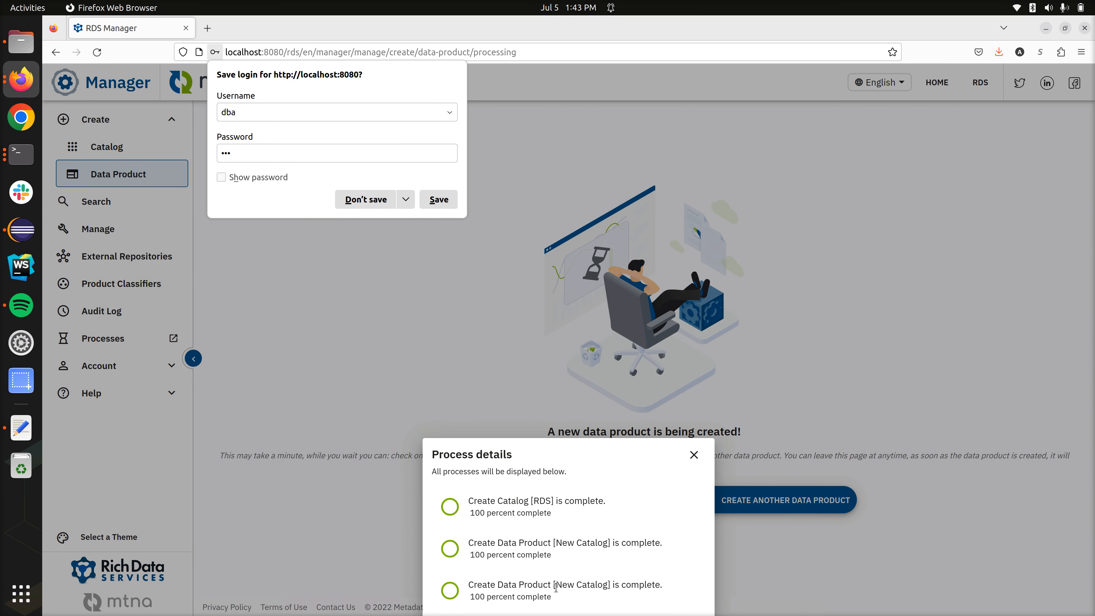
click(692, 454)
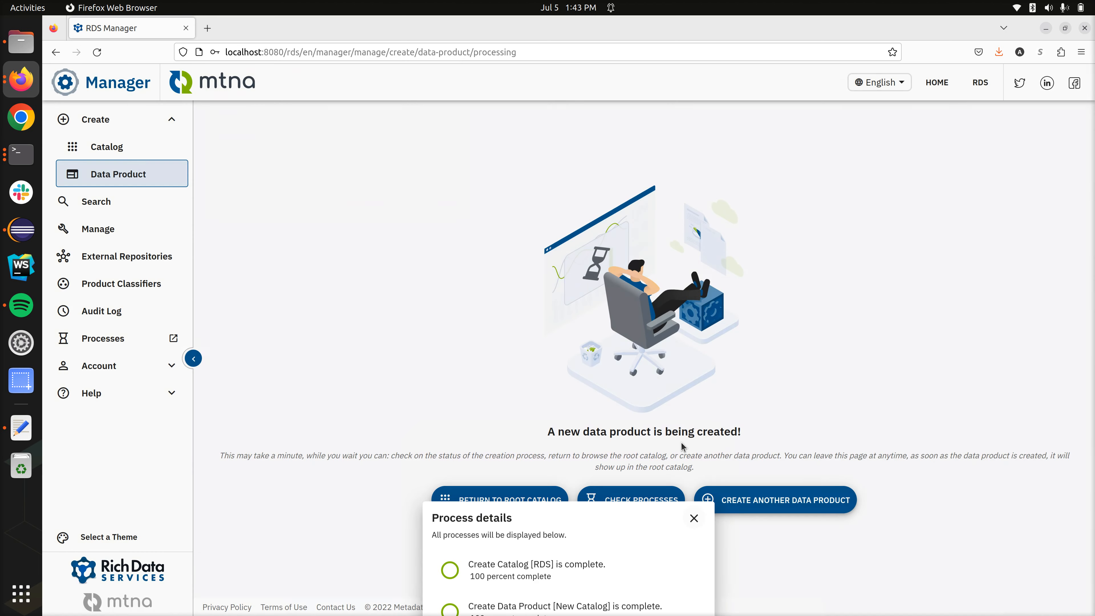
Step: Open the Example CO2 From File data product under New Catalog and view its variable dictionary
click(108, 234)
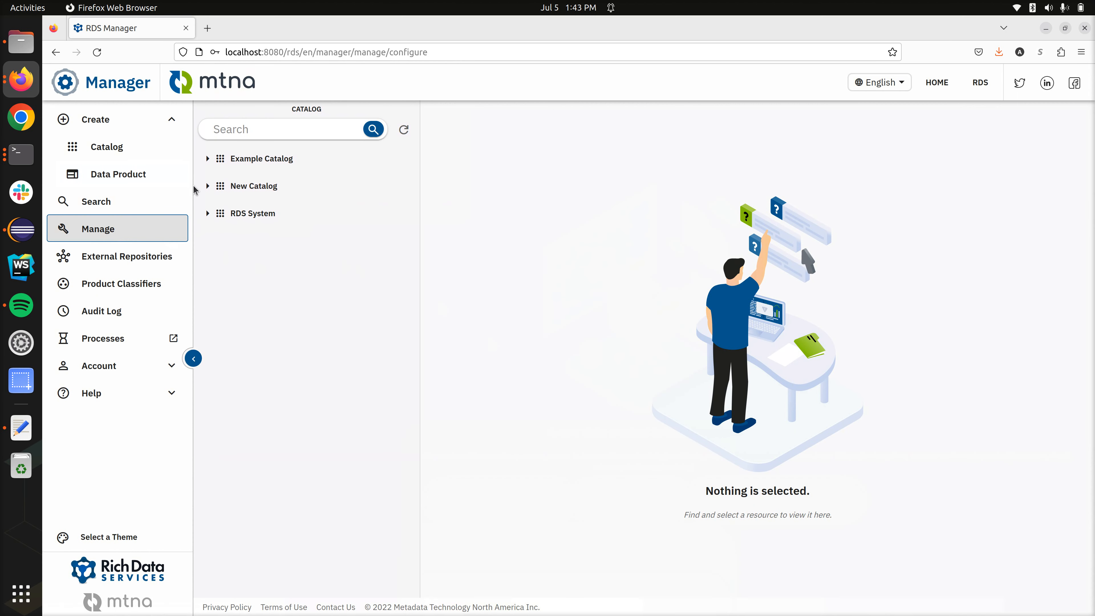
click(206, 189)
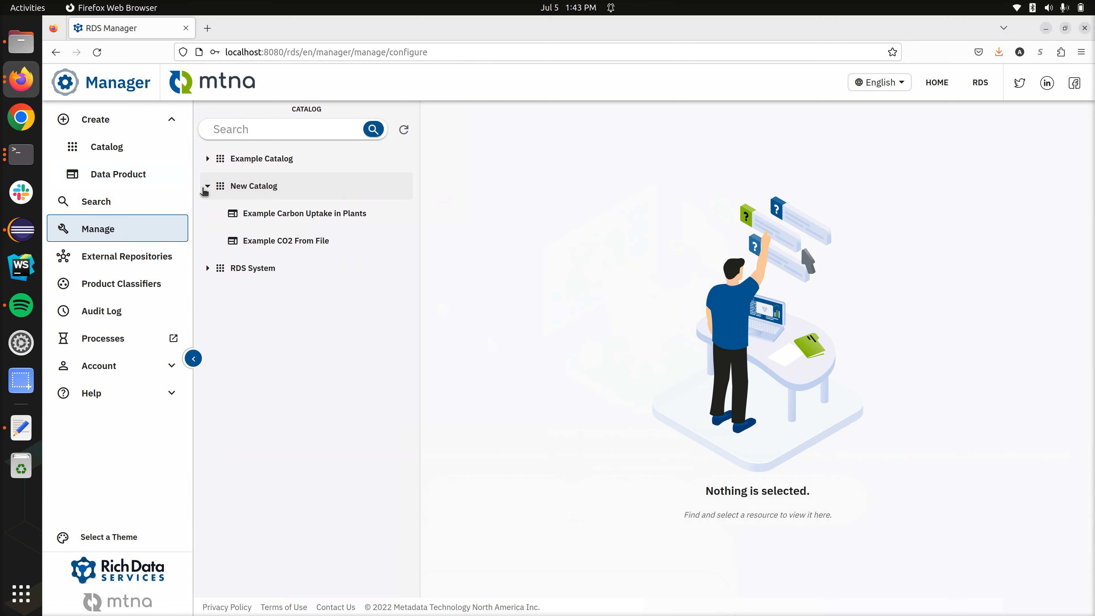
click(261, 243)
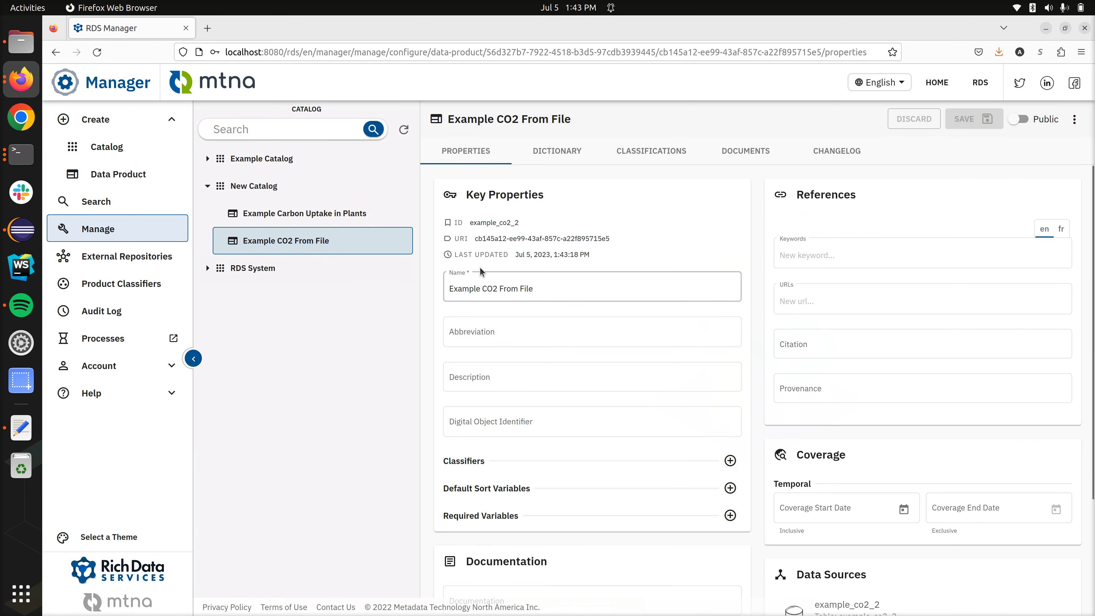
click(546, 157)
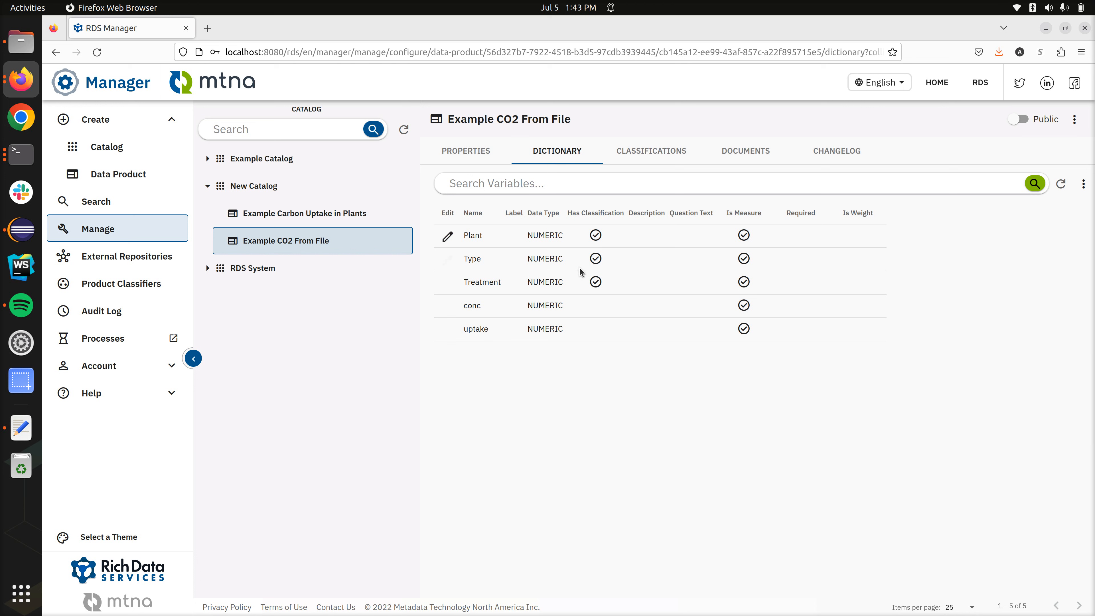
Step: Open the classifications of Example CO2 From File and look through the codes of the Plant classification, toggling the sort by value
click(658, 159)
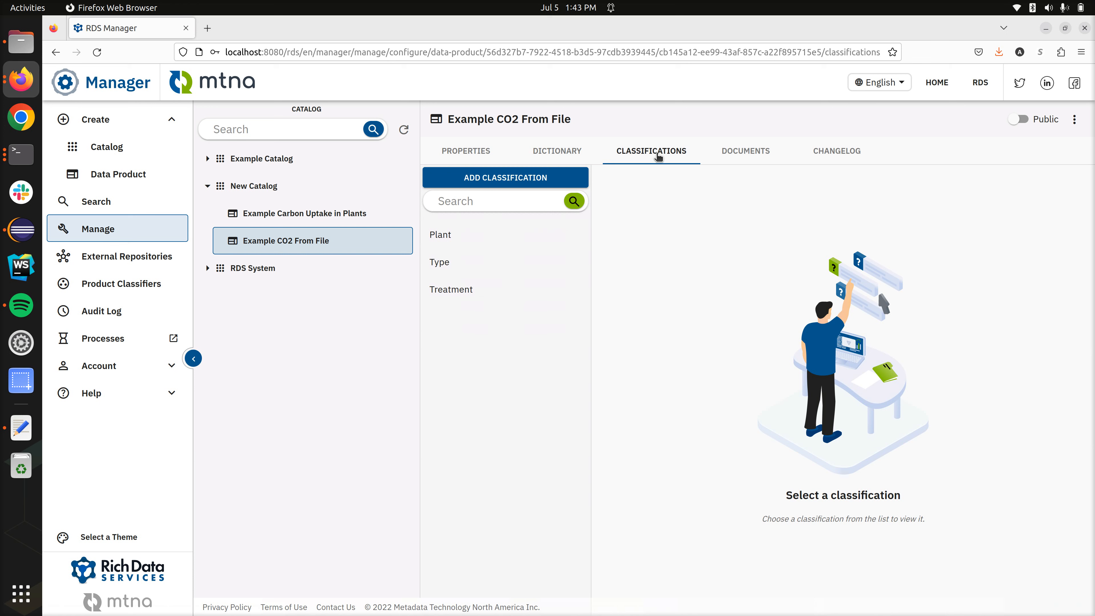
click(461, 233)
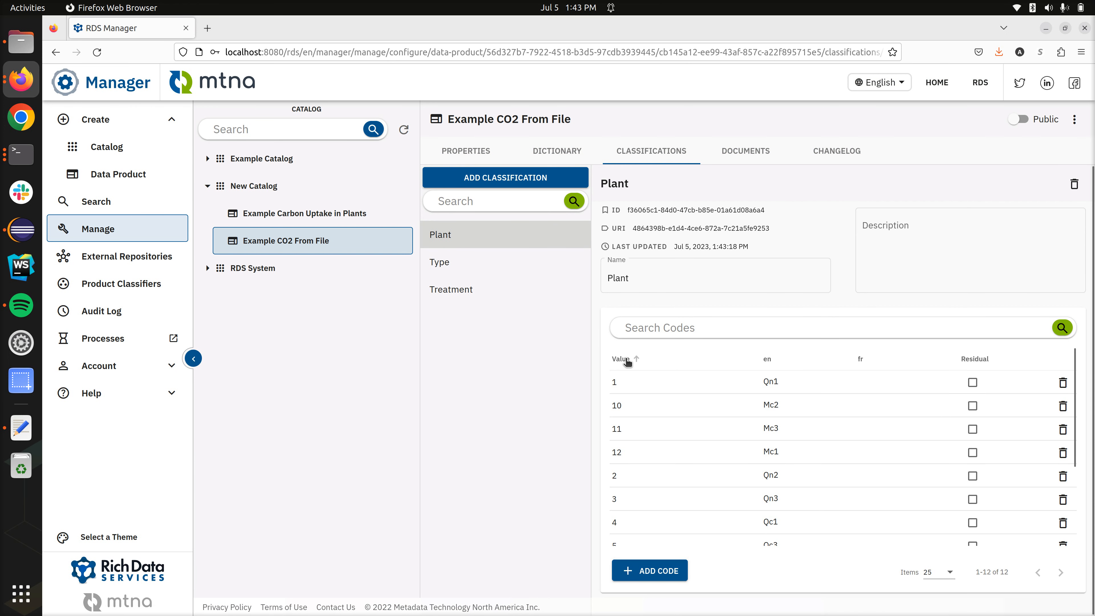
click(637, 359)
click(639, 358)
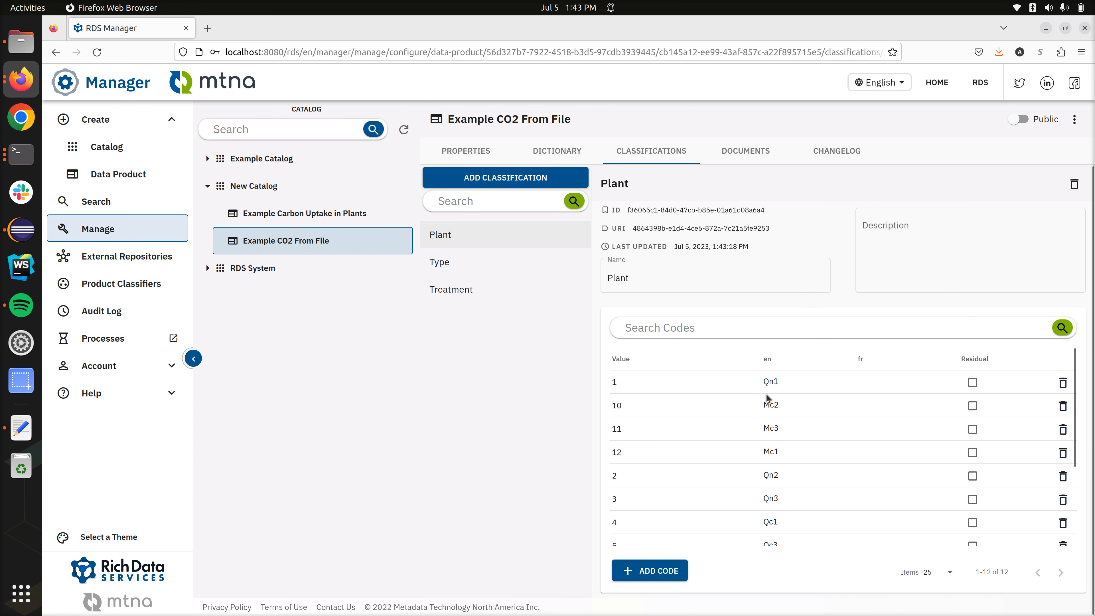
scroll(763, 482, down, 3)
scroll(765, 475, up, 3)
click(851, 382)
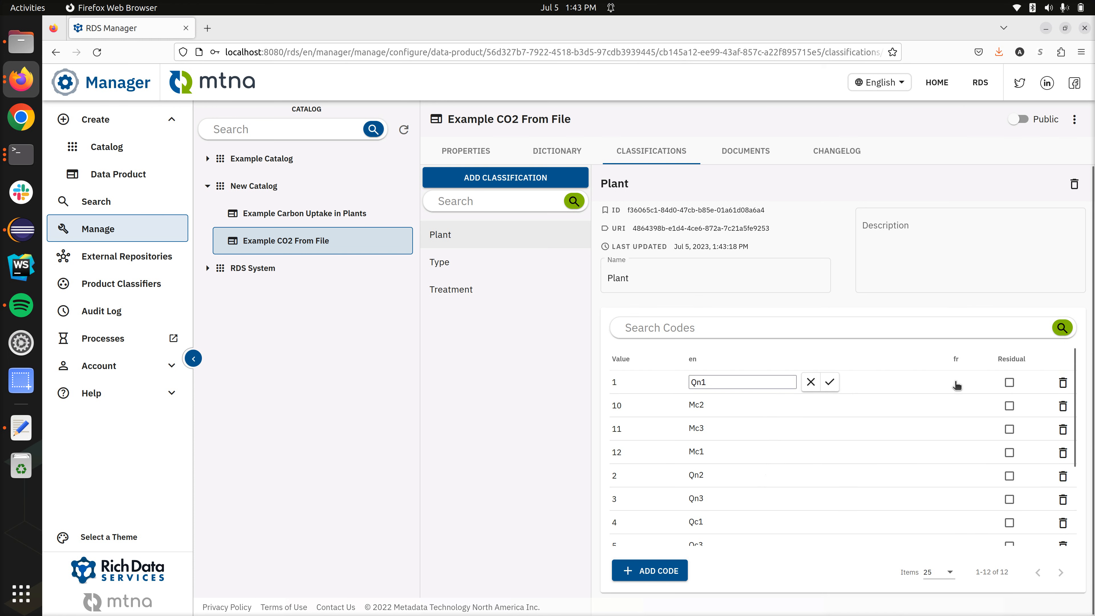
click(952, 381)
click(760, 387)
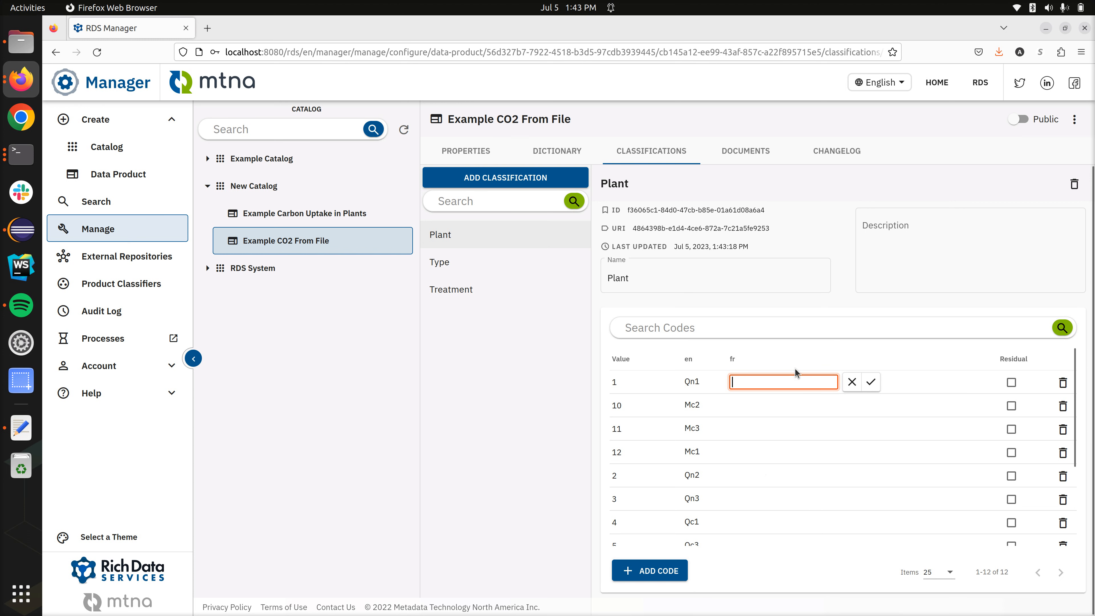
click(852, 382)
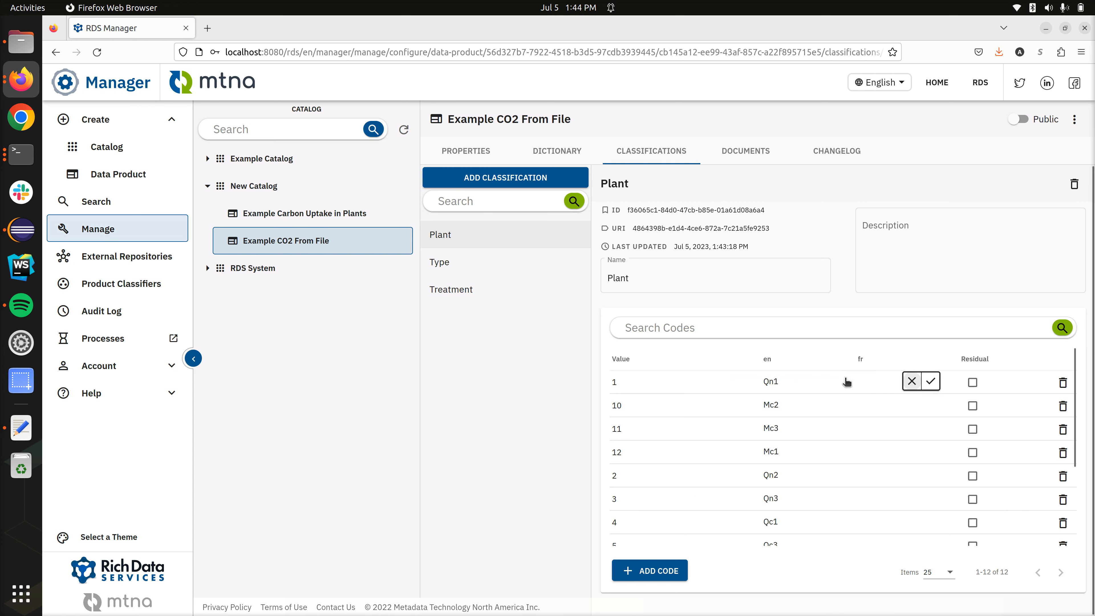
Step: View the codes of the Type classification and those of the Treatment classification
click(525, 263)
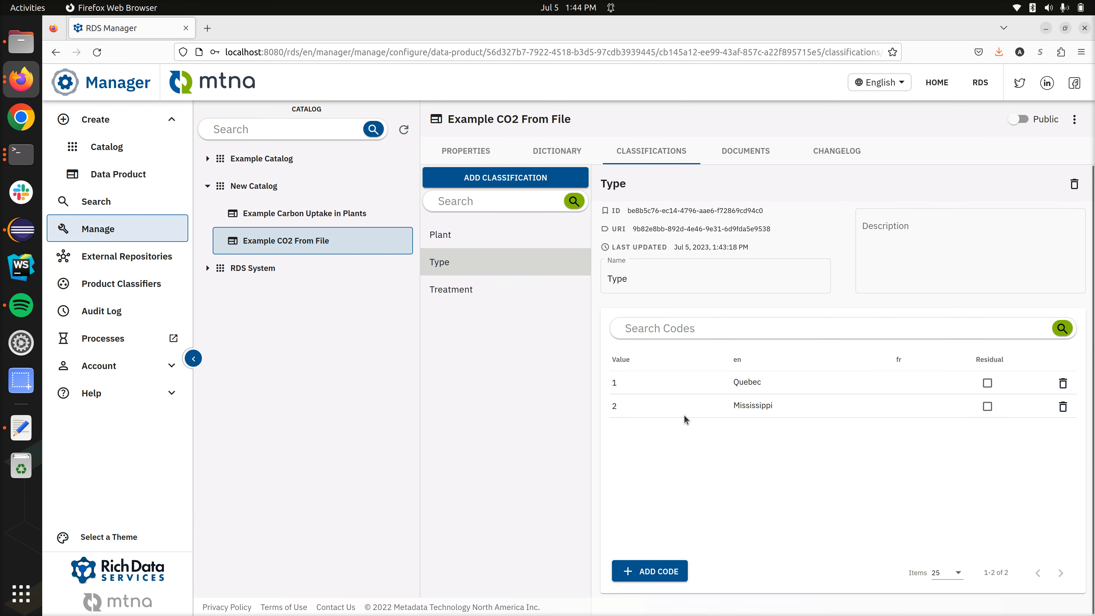
click(500, 288)
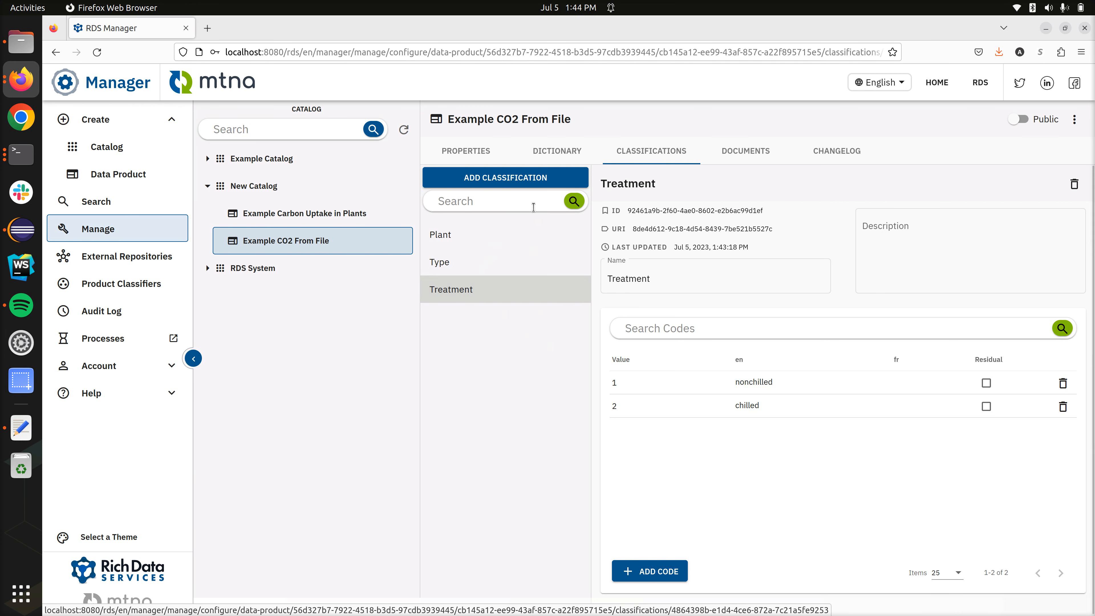
Step: Review the properties of the Example CO2 From File data product and return to its variable dictionary
click(553, 161)
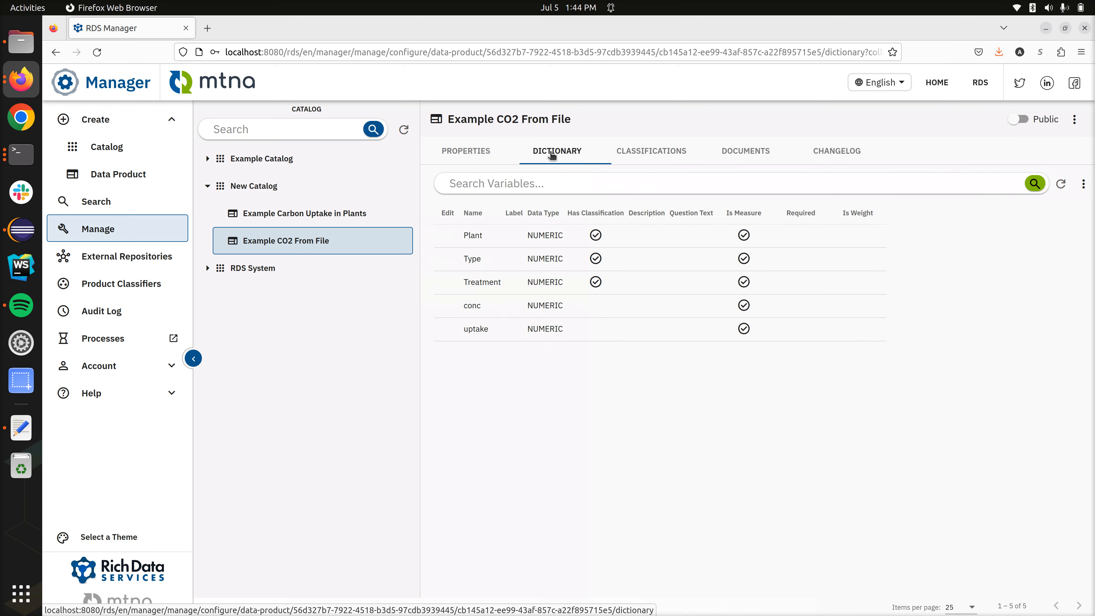
click(469, 152)
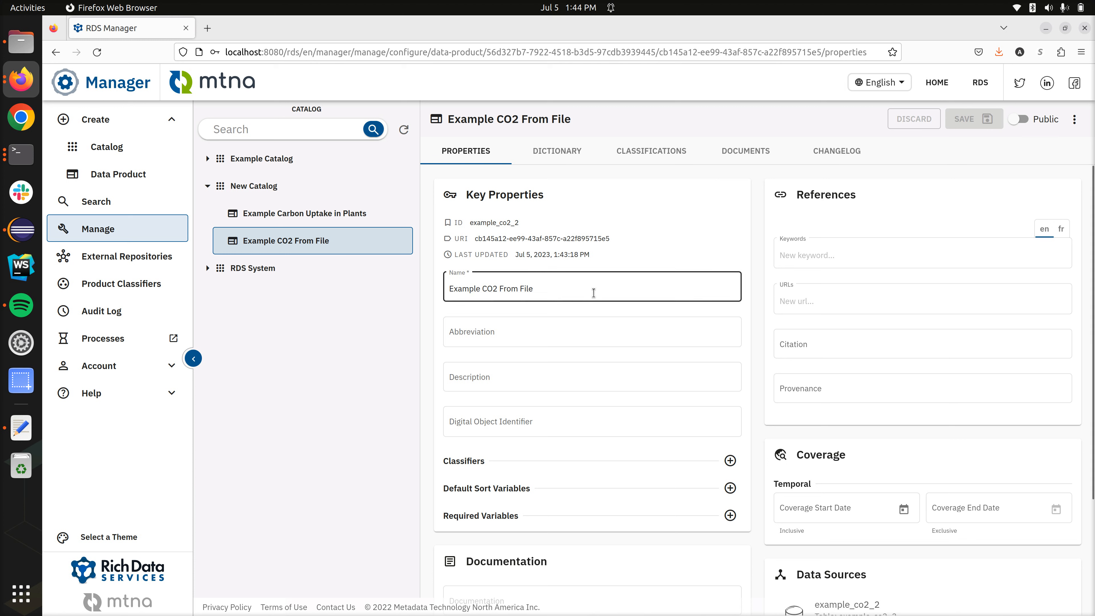
click(555, 160)
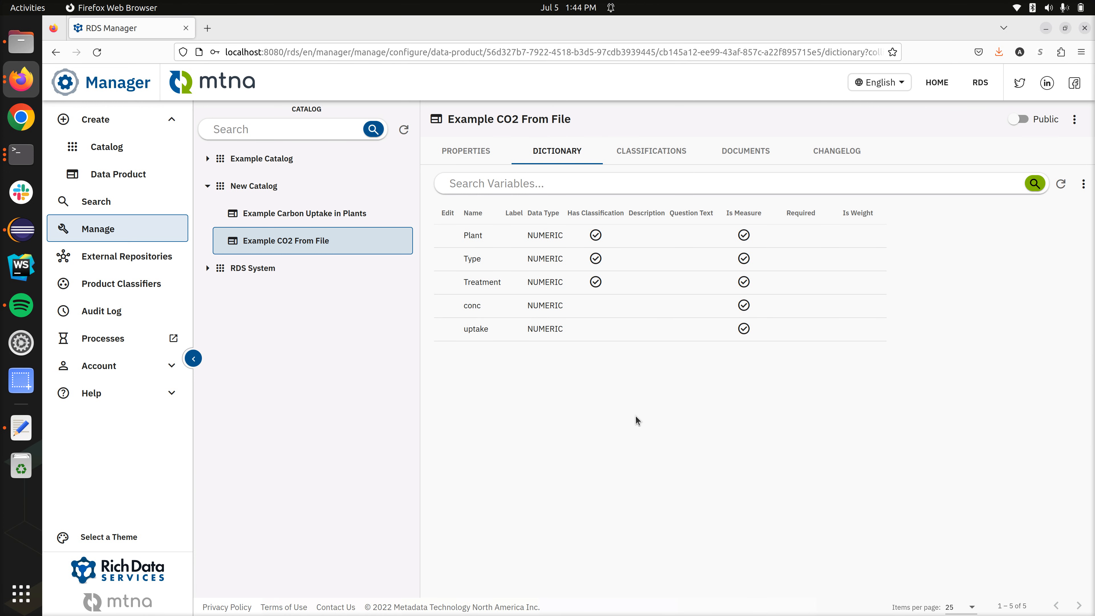
click(21, 155)
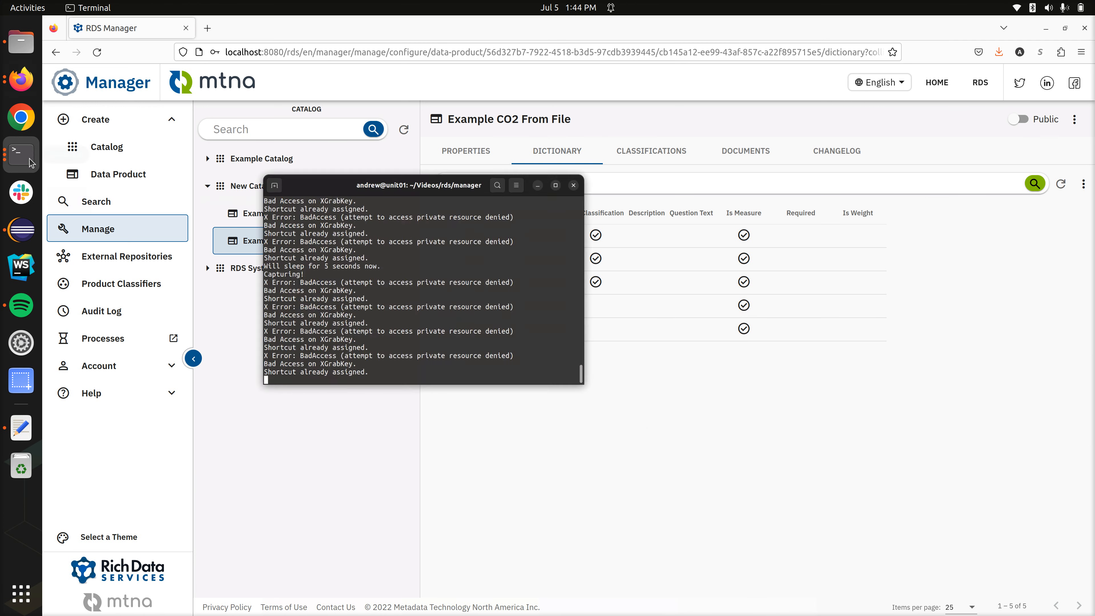